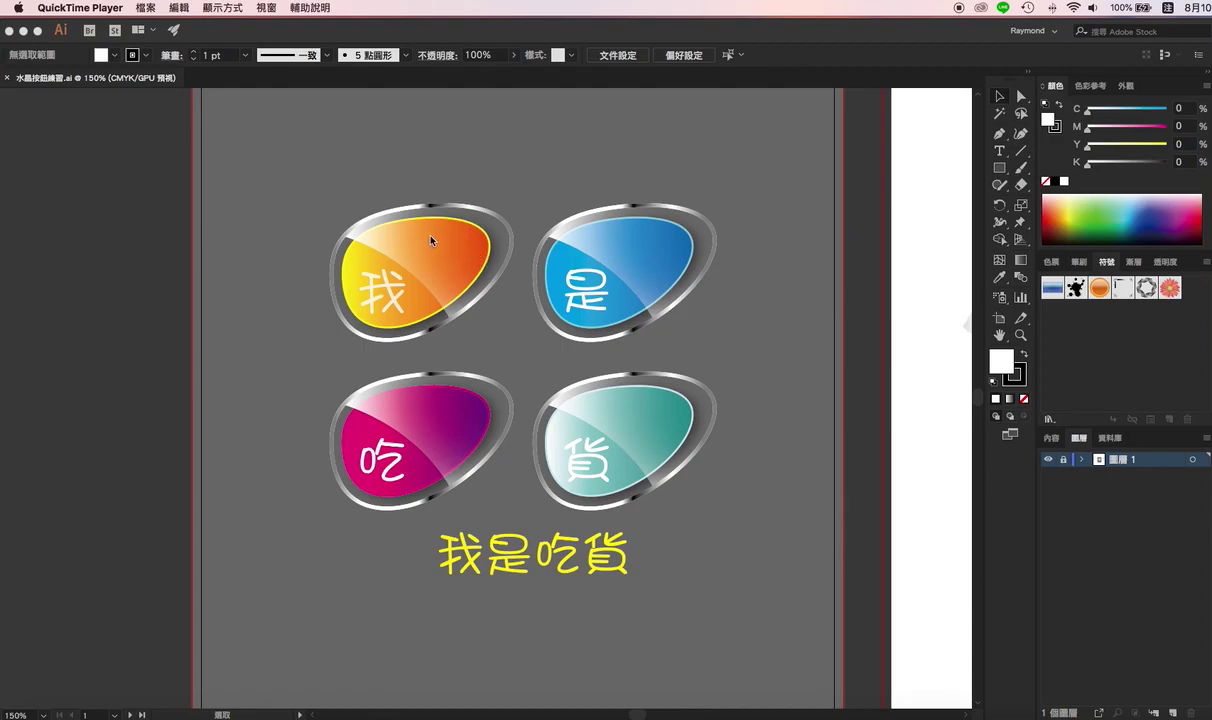
# Step: Bring the four-button crystal artwork document forward with the Transparency panel showing
pyautogui.click(1177, 262)
pyautogui.click(1171, 263)
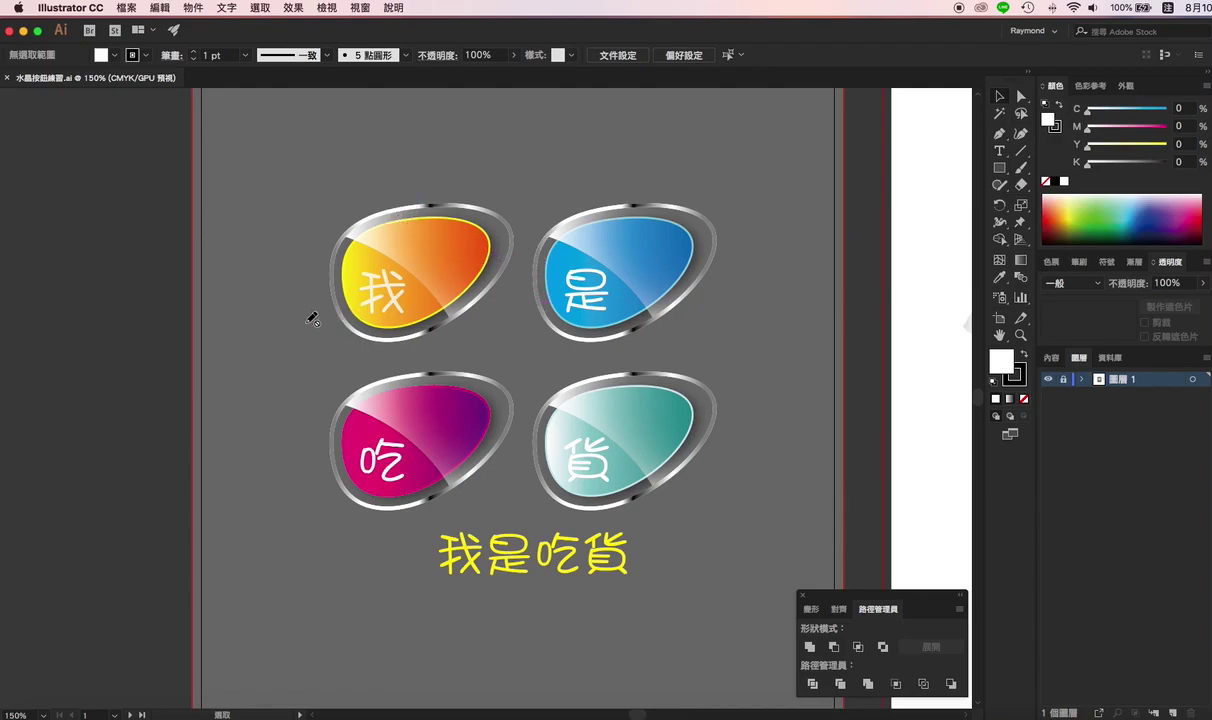
# Step: Pan to the practice shapes by the reference image, zoom to 800%, and unlock Layer 1
pyautogui.moveTo(168, 297)
pyautogui.mouseDown()
pyautogui.moveTo(458, 352)
pyautogui.moveTo(470, 265)
pyautogui.moveTo(450, 250)
pyautogui.mouseUp()
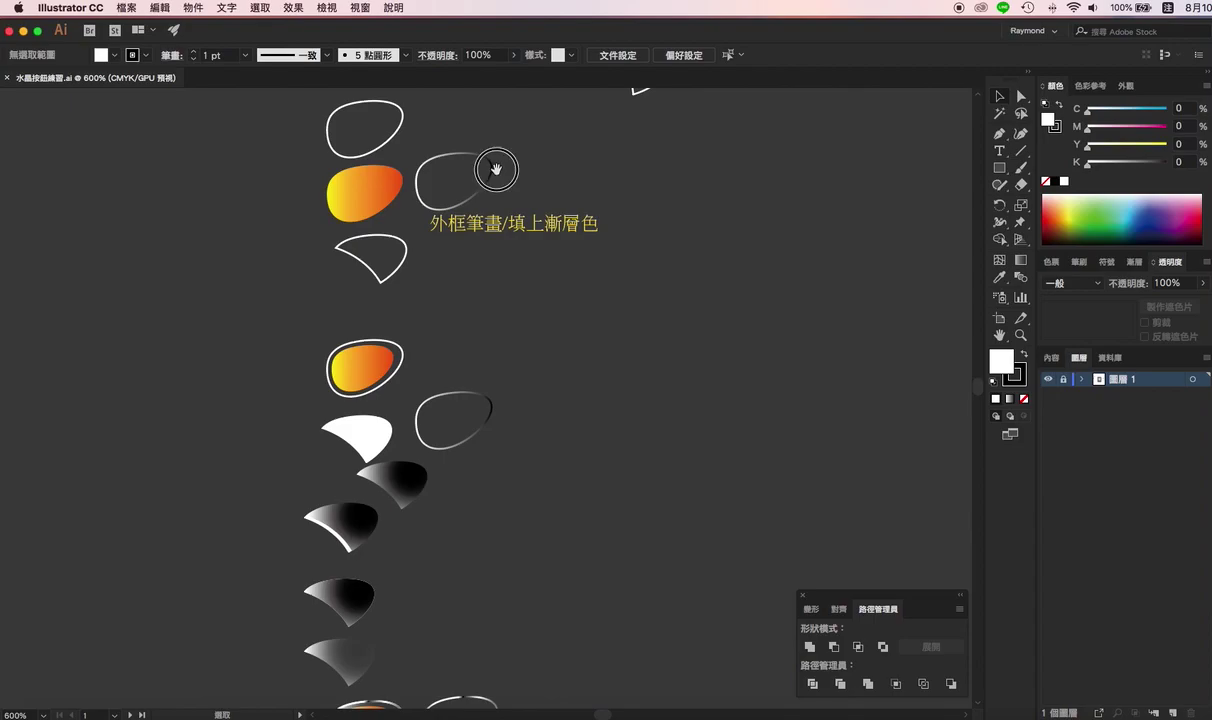
pyautogui.moveTo(496, 170); pyautogui.dragTo(515, 383)
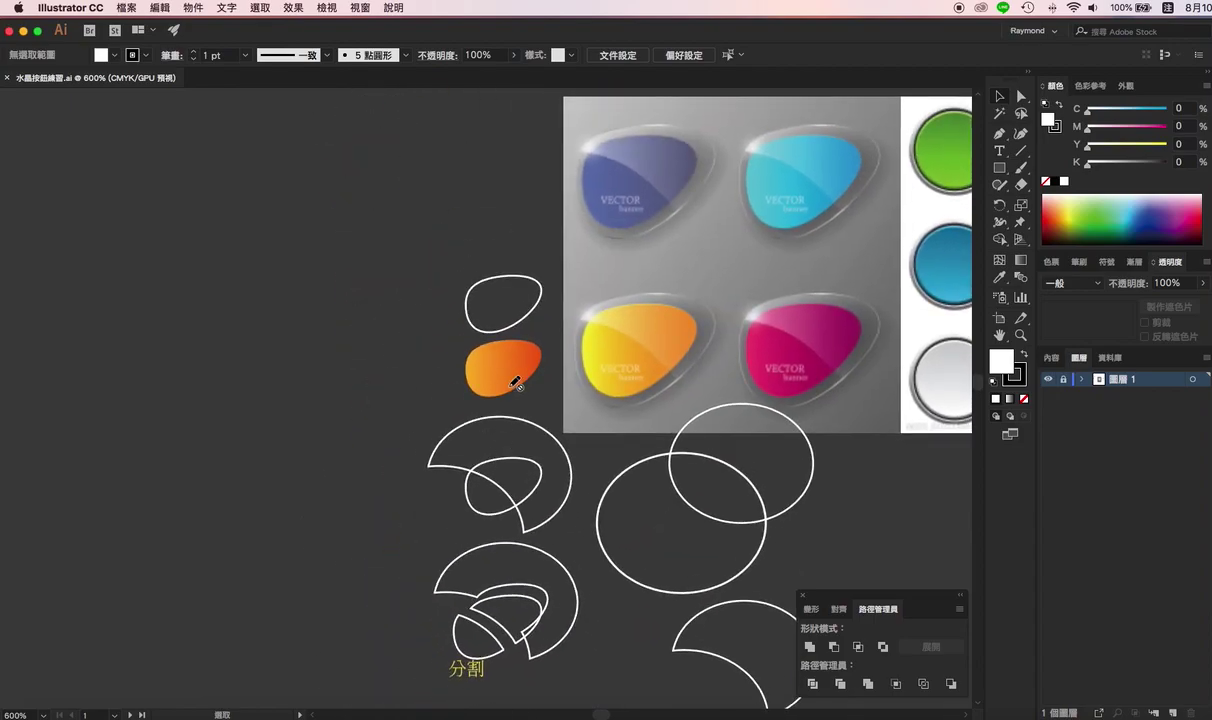
pyautogui.click(513, 341)
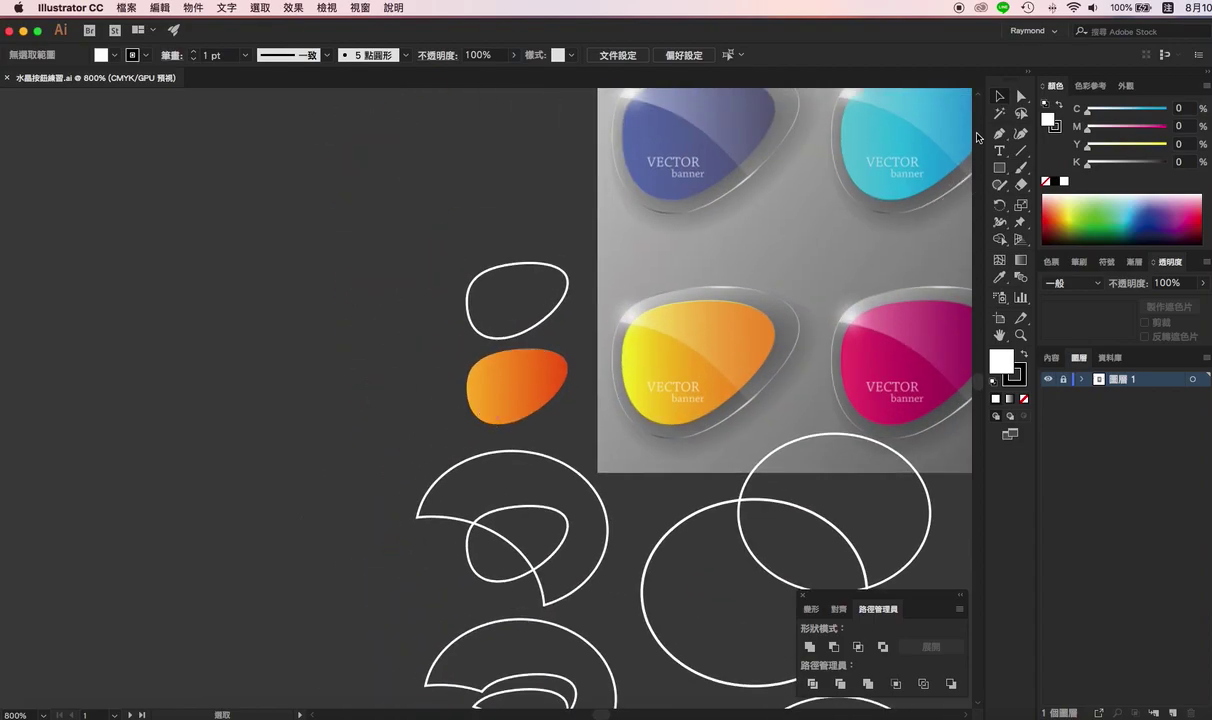
pyautogui.click(1063, 380)
pyautogui.click(555, 271)
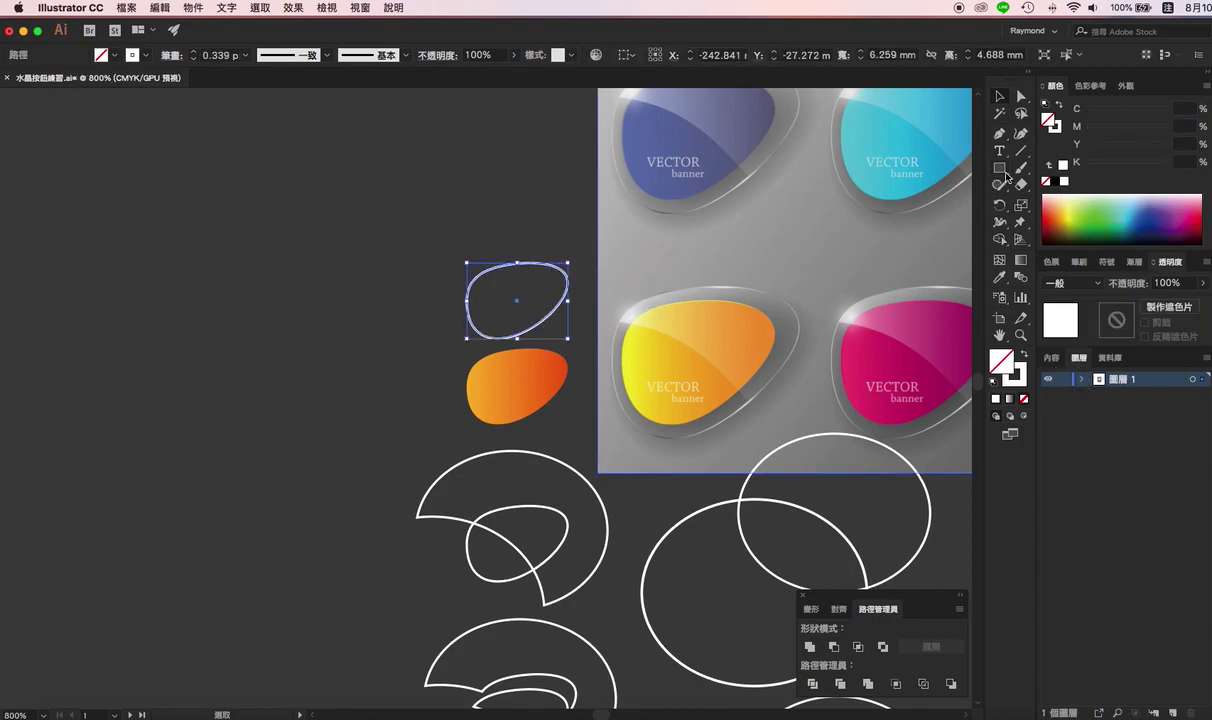
pyautogui.click(1002, 170)
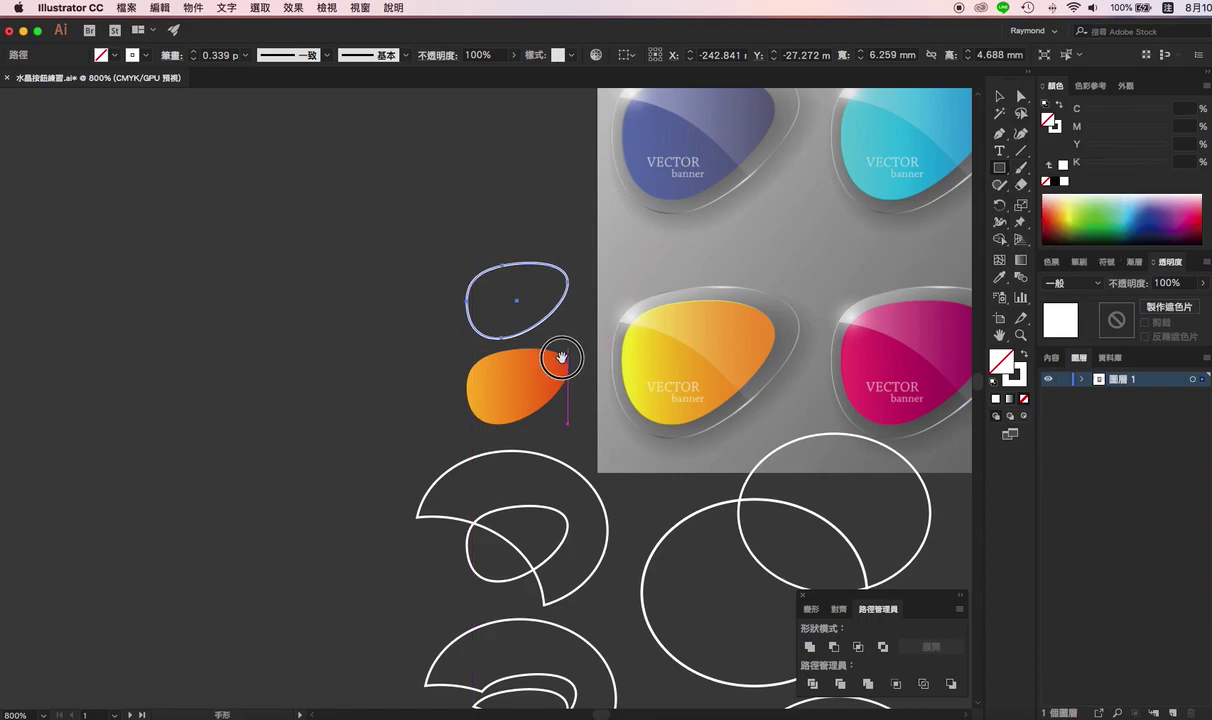
pyautogui.moveTo(560, 358); pyautogui.dragTo(548, 280)
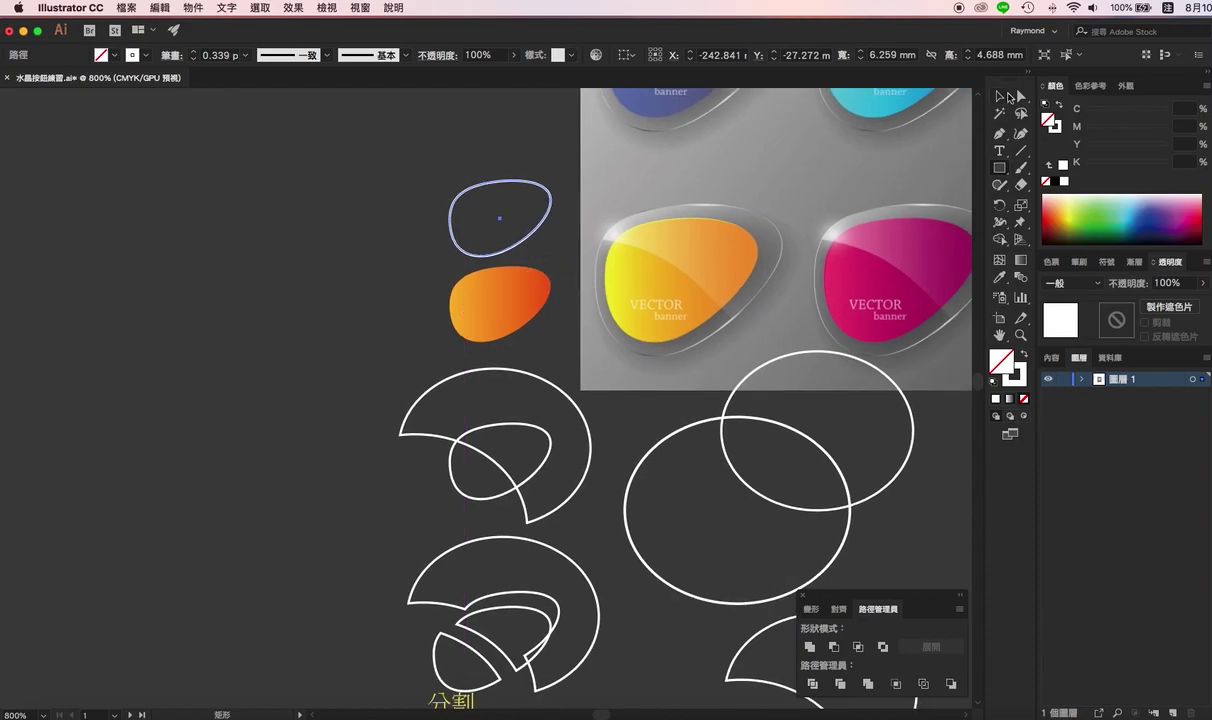
pyautogui.click(1000, 96)
pyautogui.click(503, 280)
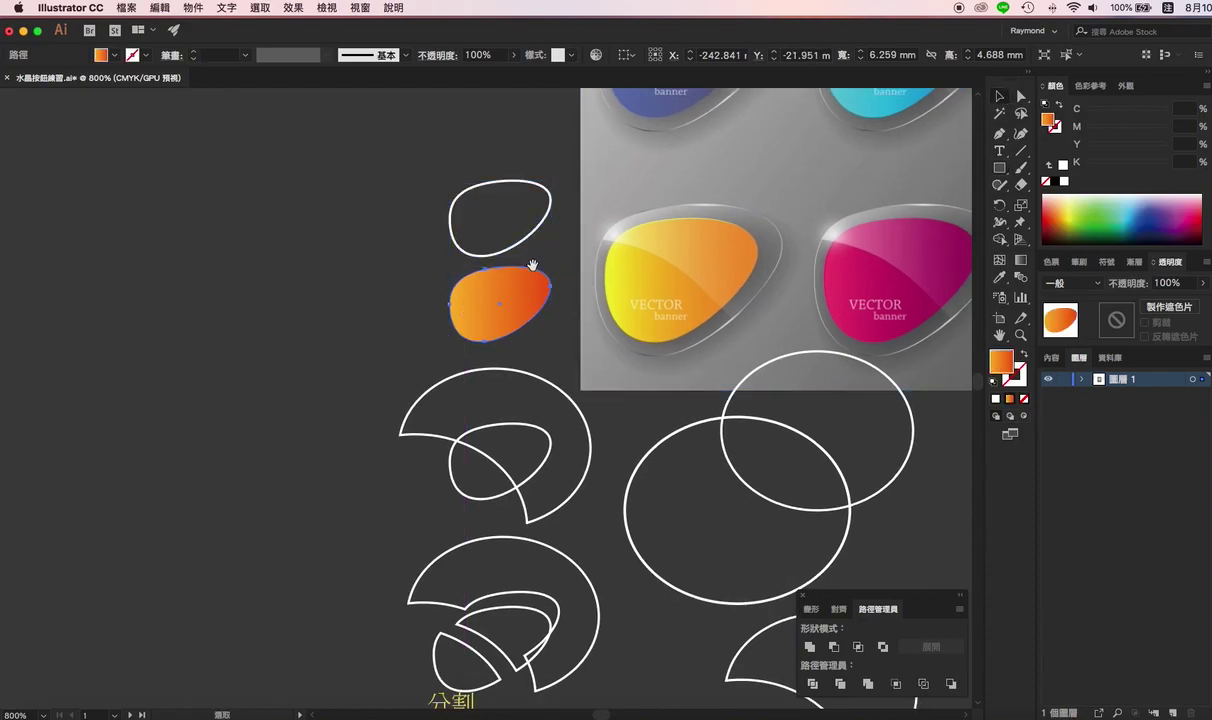
pyautogui.moveTo(533, 265)
pyautogui.mouseDown()
pyautogui.moveTo(530, 306)
pyautogui.moveTo(500, 357)
pyautogui.moveTo(506, 303)
pyautogui.mouseUp()
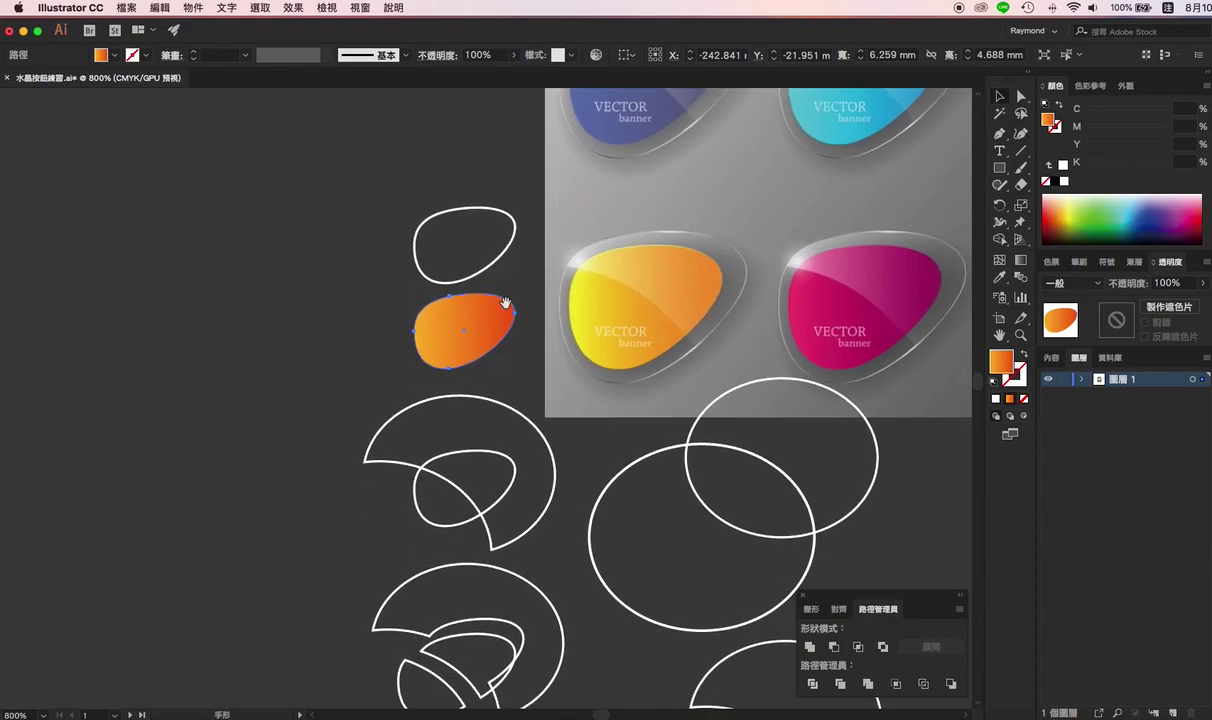
pyautogui.press('v')
pyautogui.click(423, 279)
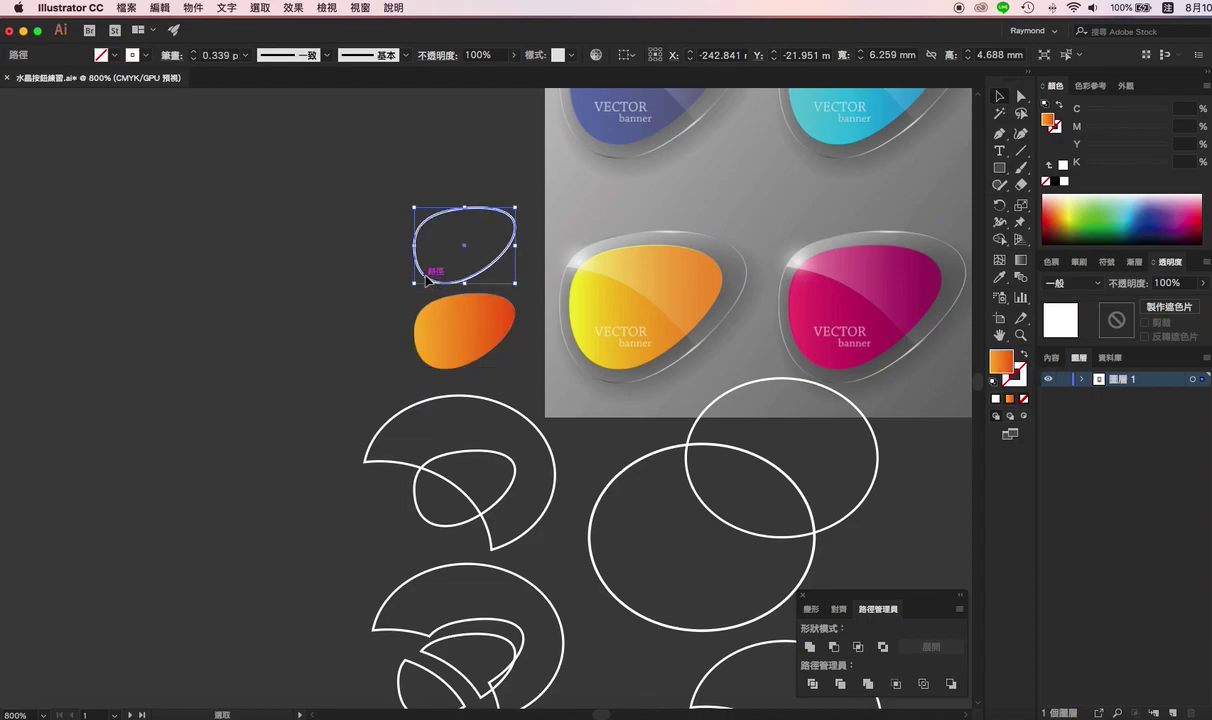
pyautogui.click(478, 270)
pyautogui.click(485, 265)
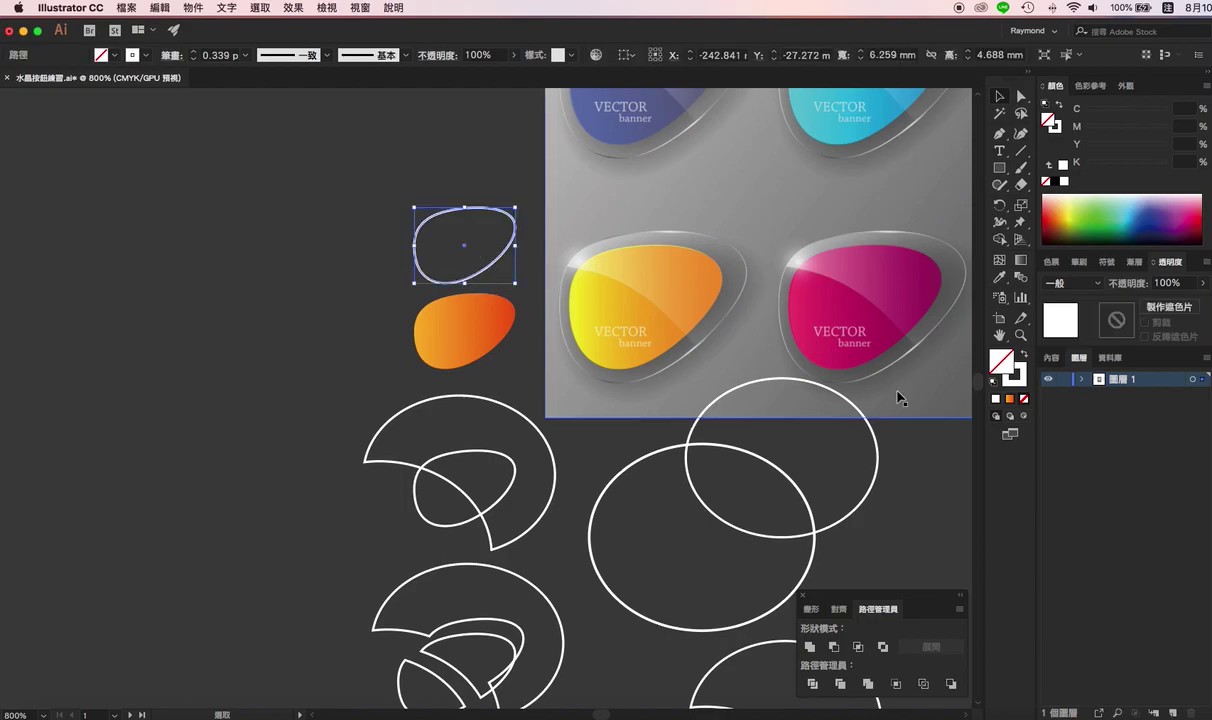
pyautogui.click(1022, 383)
pyautogui.click(505, 312)
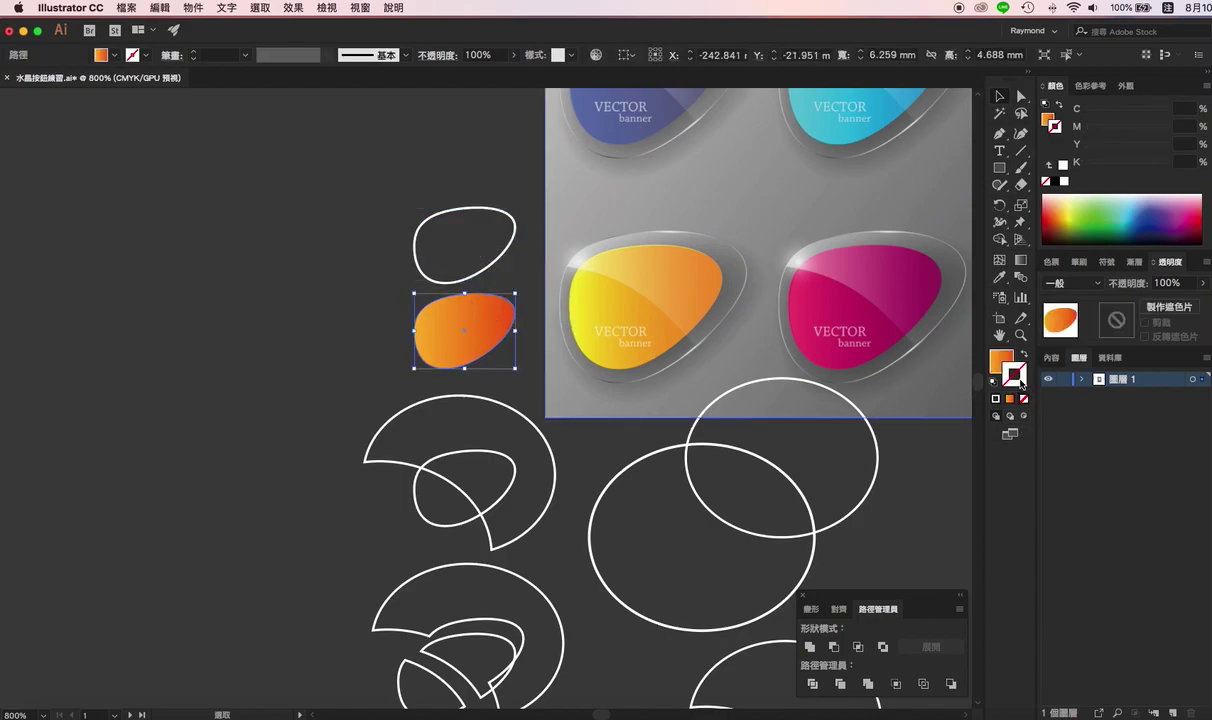
pyautogui.click(292, 398)
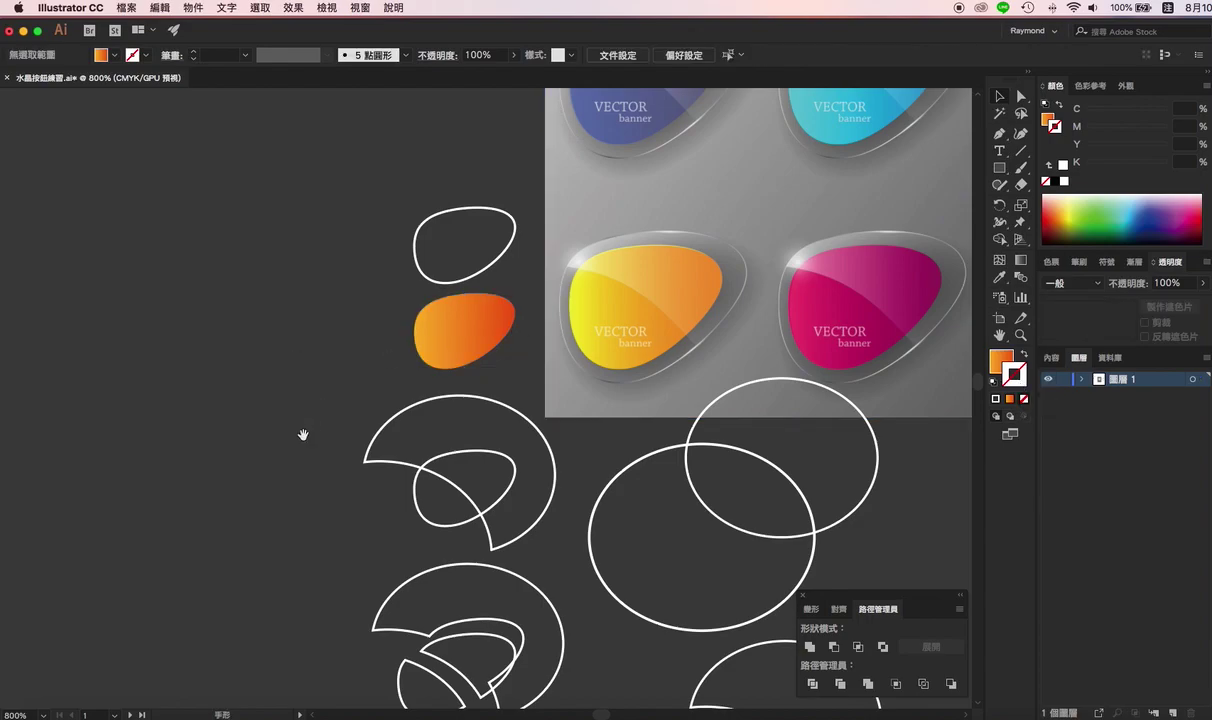
pyautogui.moveTo(303, 435); pyautogui.dragTo(316, 377)
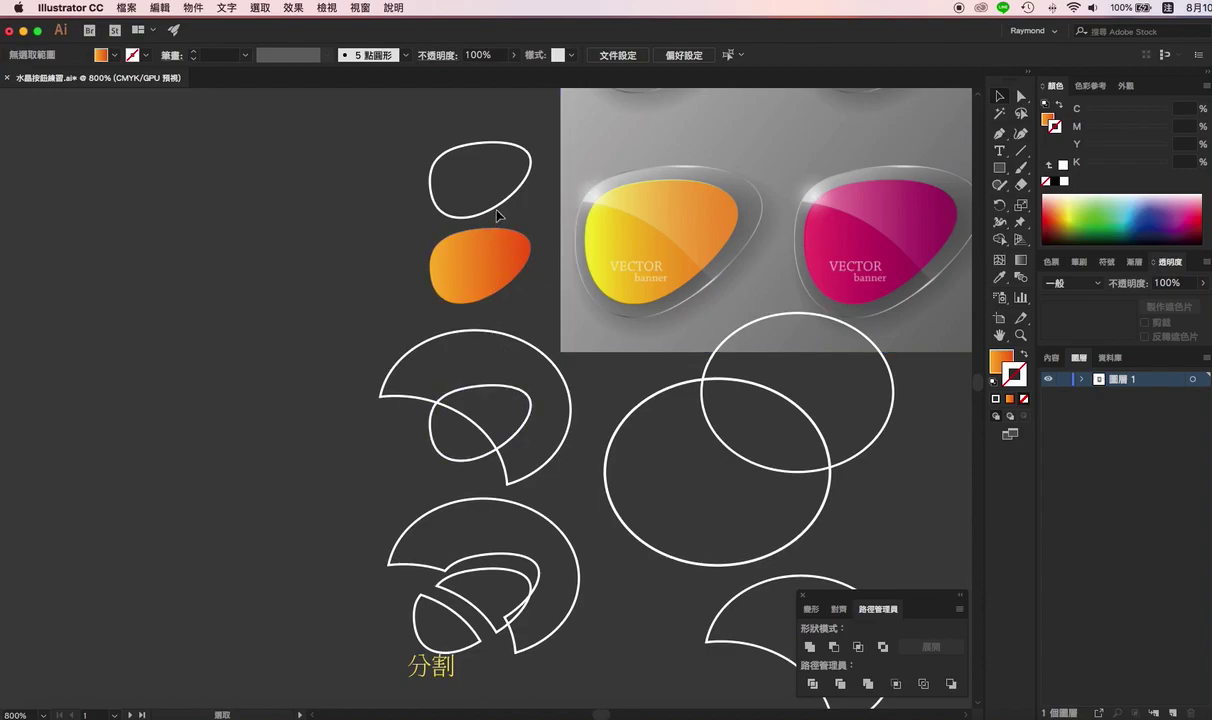
pyautogui.click(435, 452)
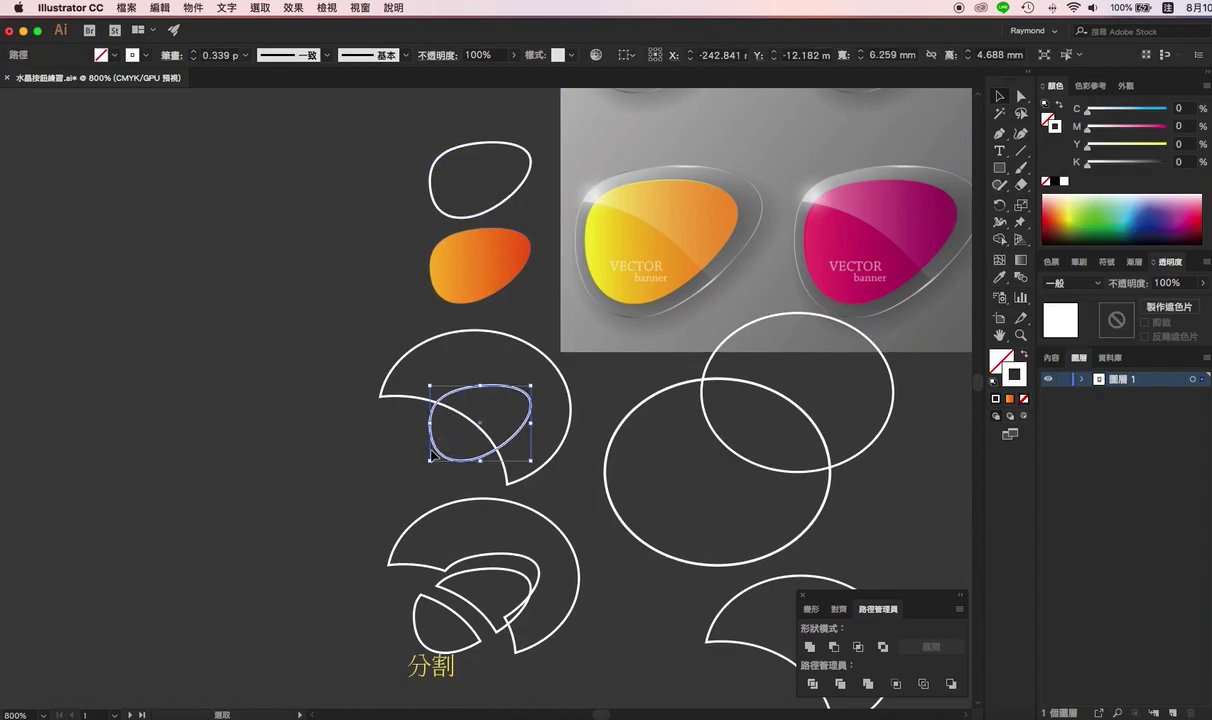
pyautogui.scroll(-2, 420, 430)
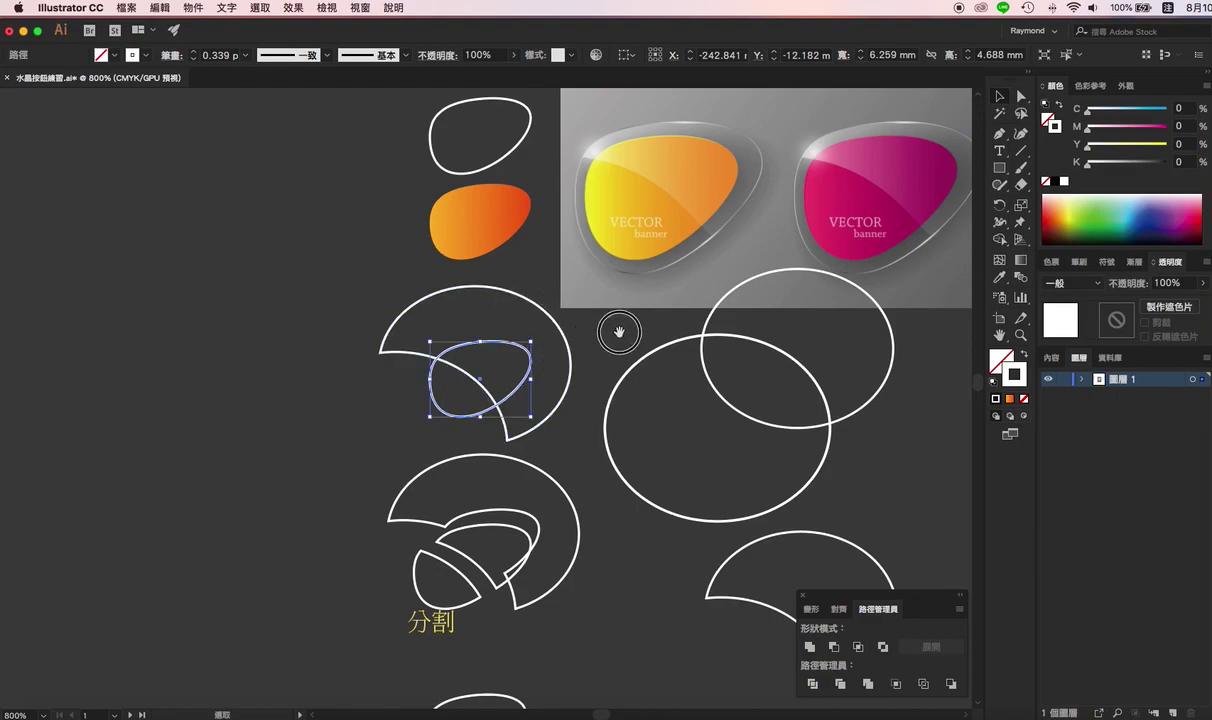
pyautogui.click(590, 318)
pyautogui.click(636, 358)
pyautogui.click(862, 370)
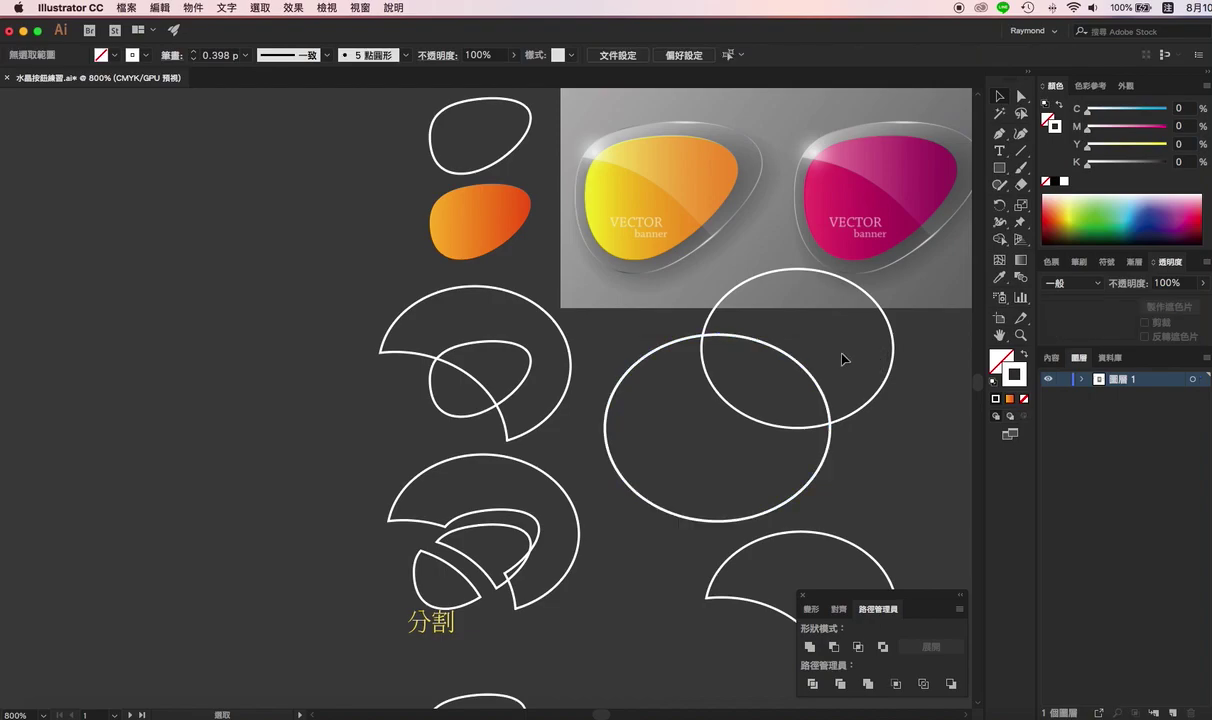
pyautogui.click(838, 416)
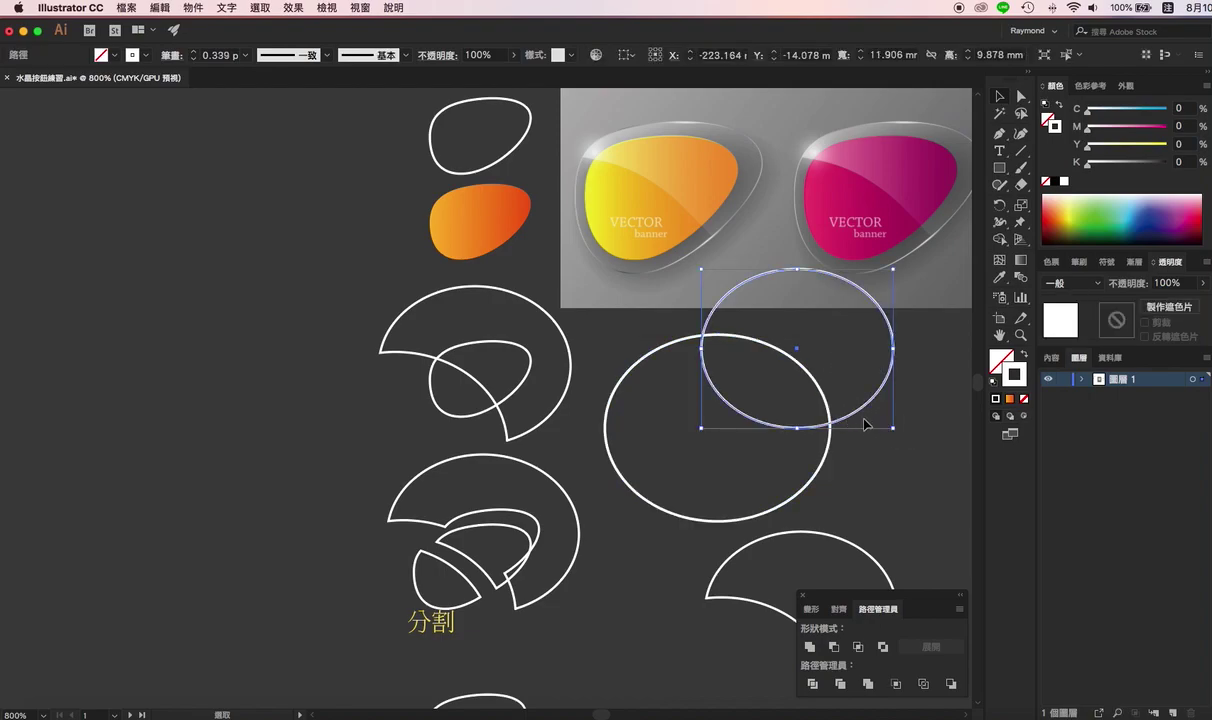
# Step: Give the large ellipse a teal-green outline and dark blue fill, and fill the upper ellipse green
pyautogui.click(840, 457)
pyautogui.moveTo(836, 462); pyautogui.dragTo(774, 476)
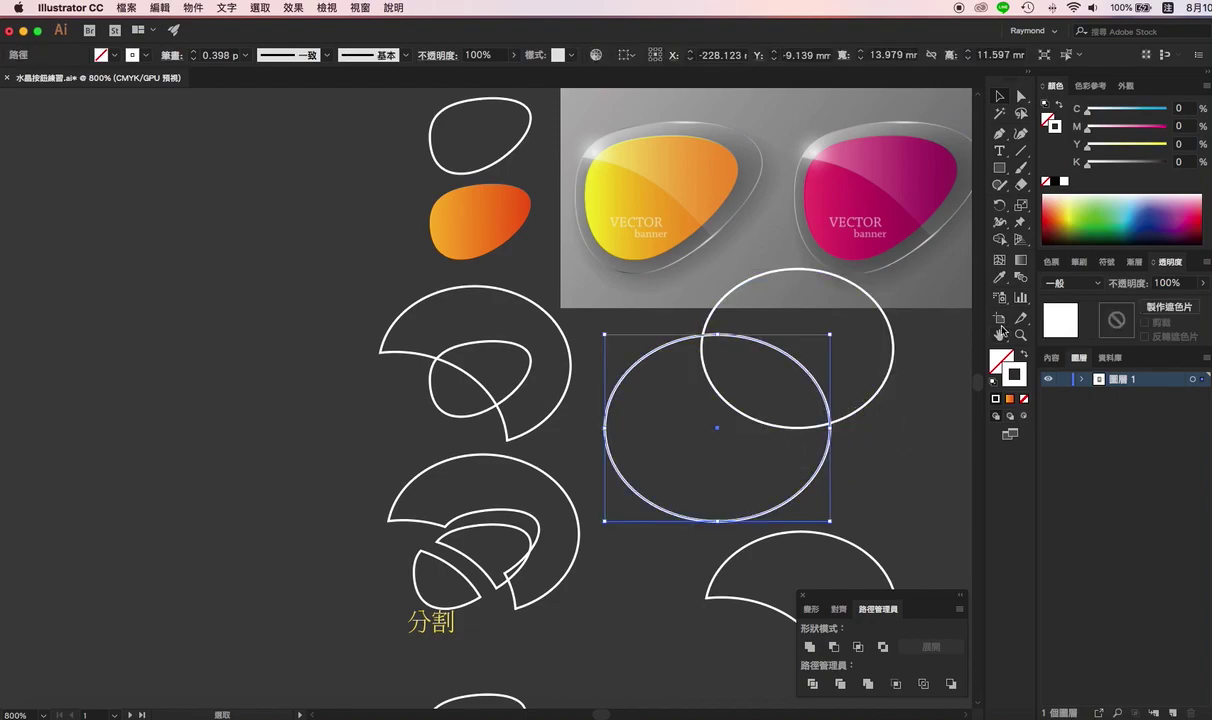
pyautogui.click(1101, 229)
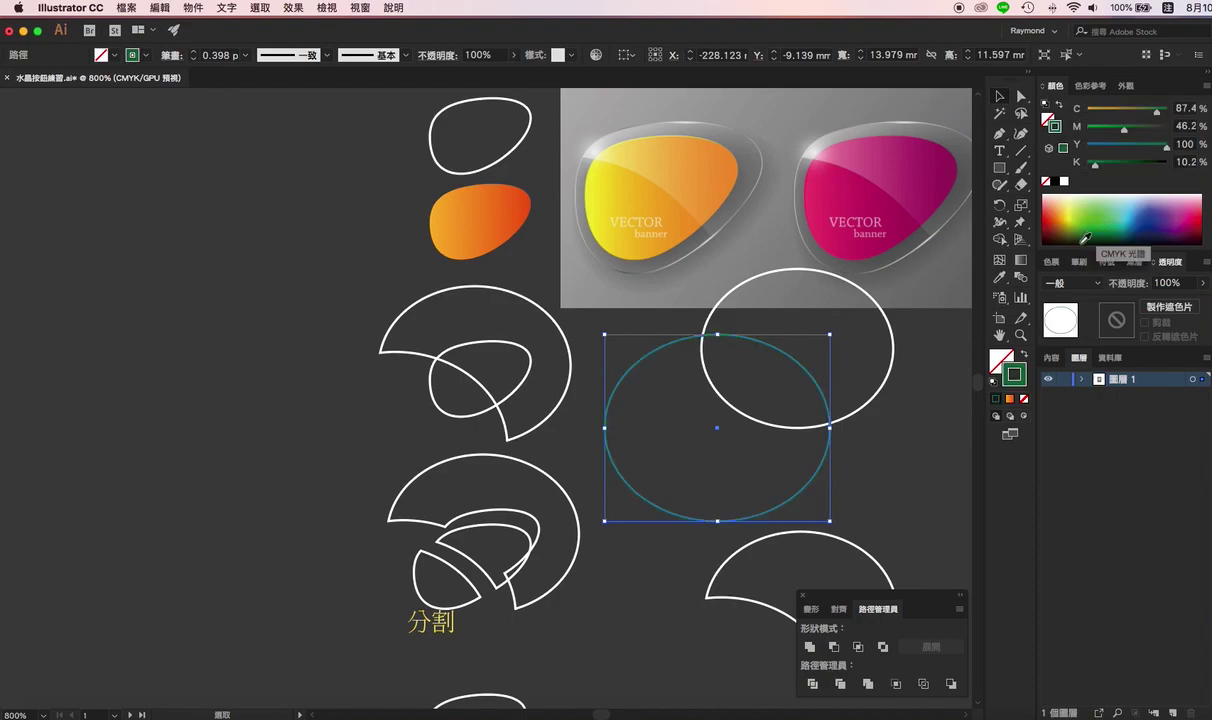
pyautogui.click(1003, 358)
pyautogui.click(1083, 225)
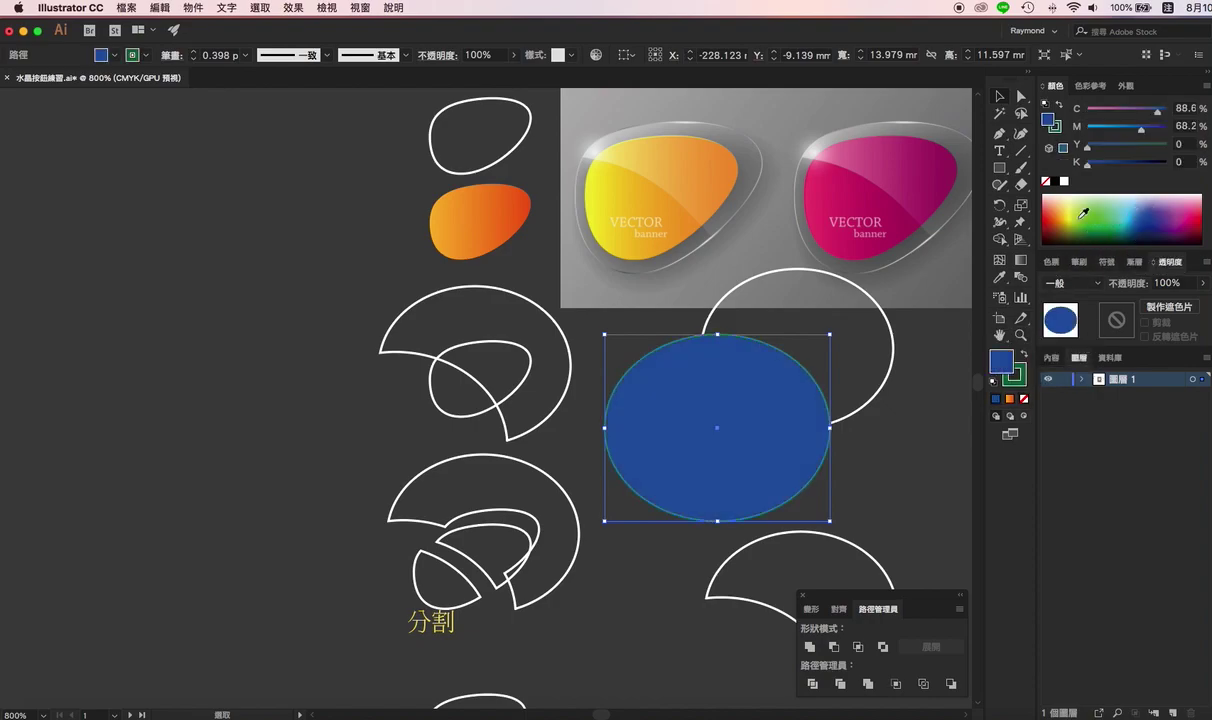
pyautogui.click(889, 350)
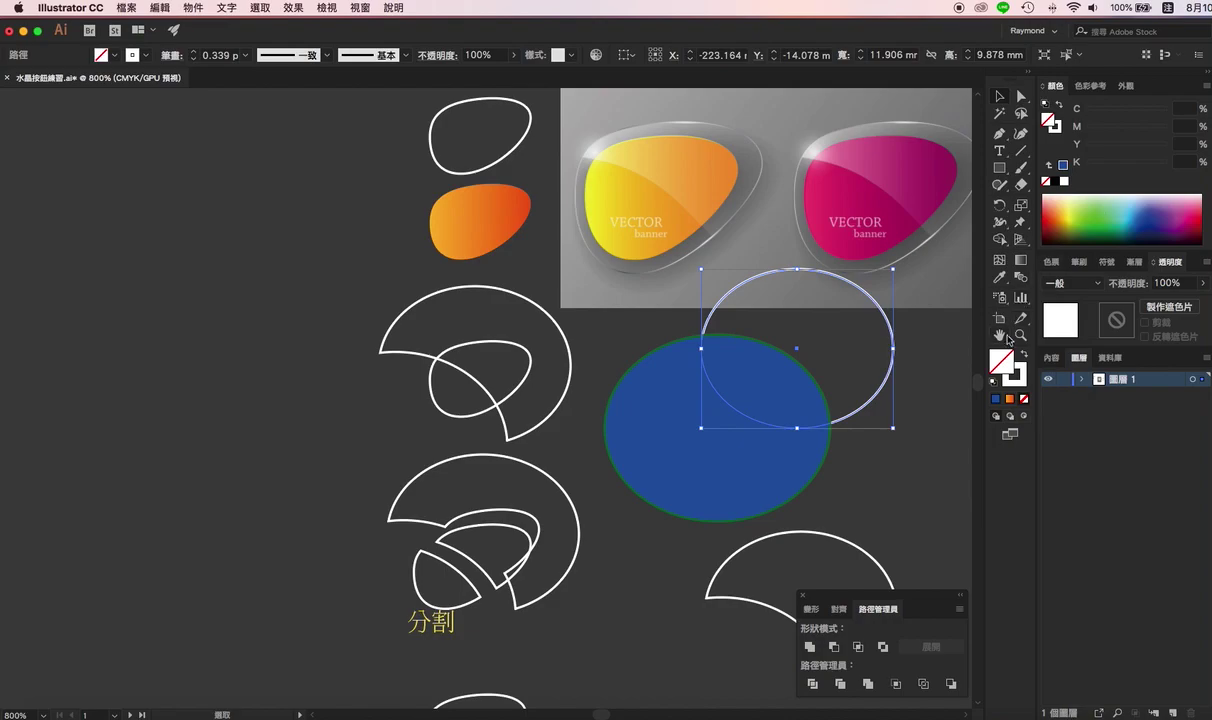
pyautogui.click(1114, 215)
pyautogui.click(885, 449)
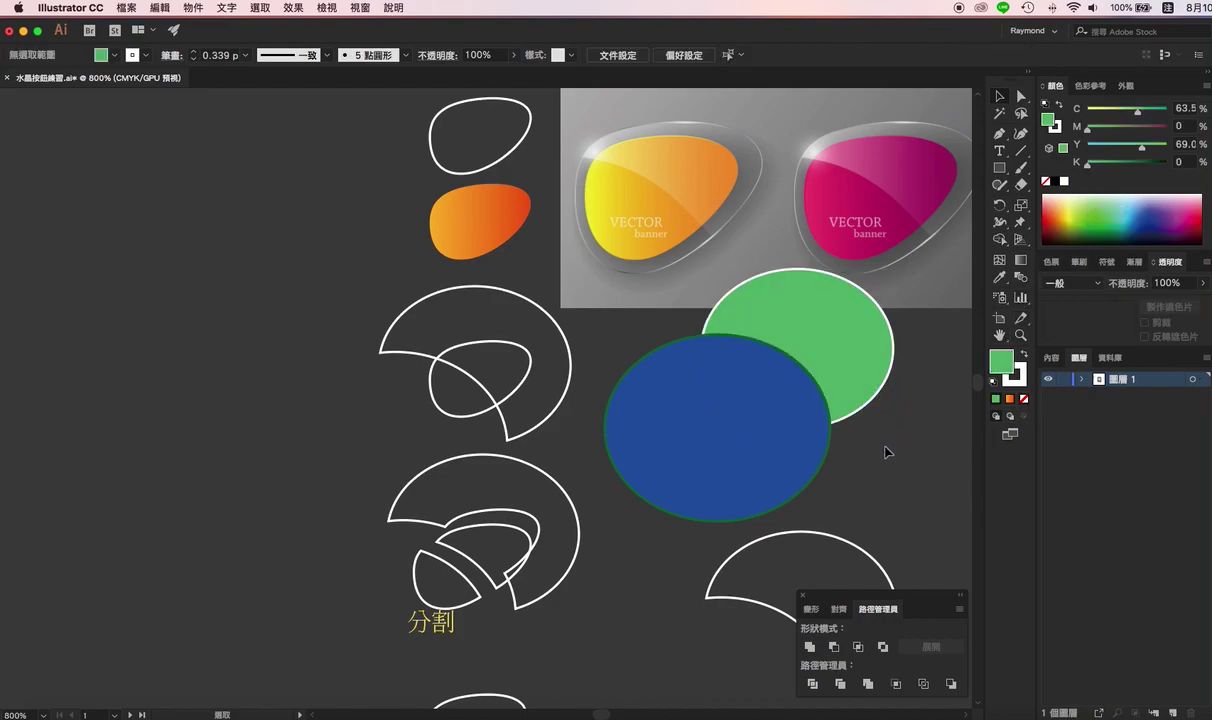
# Step: Subtract the blue ellipse from the green one with Pathfinder Minus Front
pyautogui.keyDown('shift'); pyautogui.click(776, 395); pyautogui.keyUp('shift')
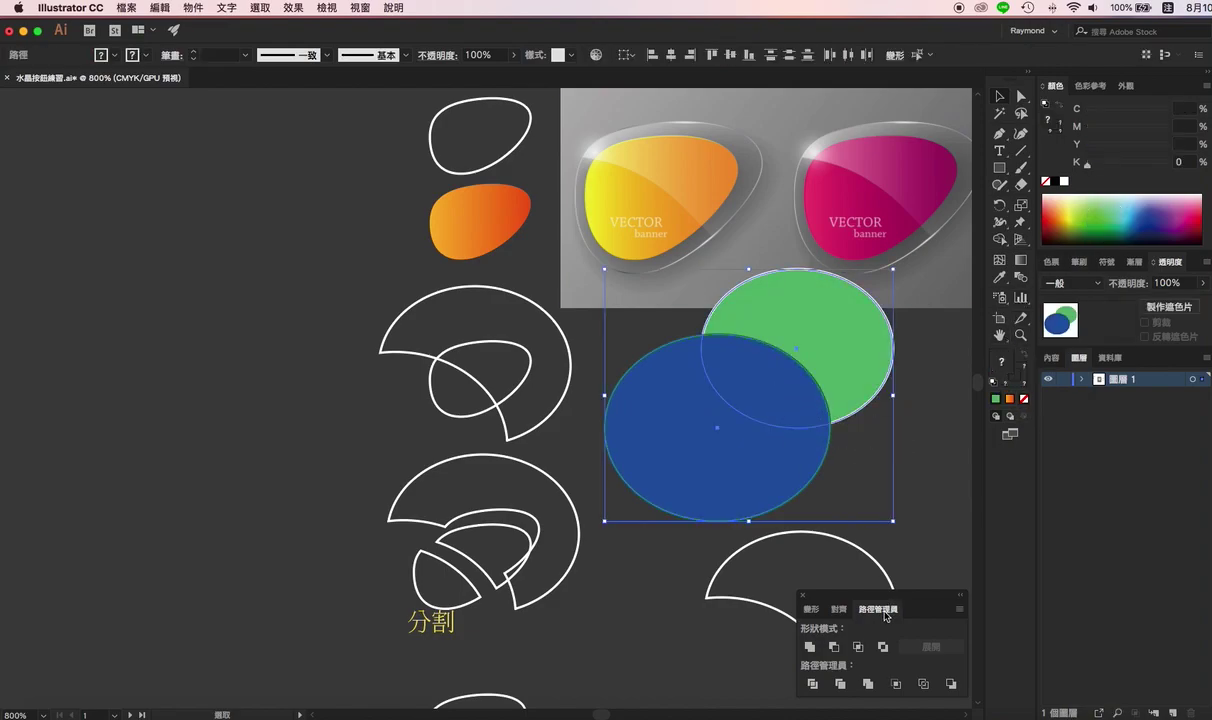
pyautogui.click(360, 8)
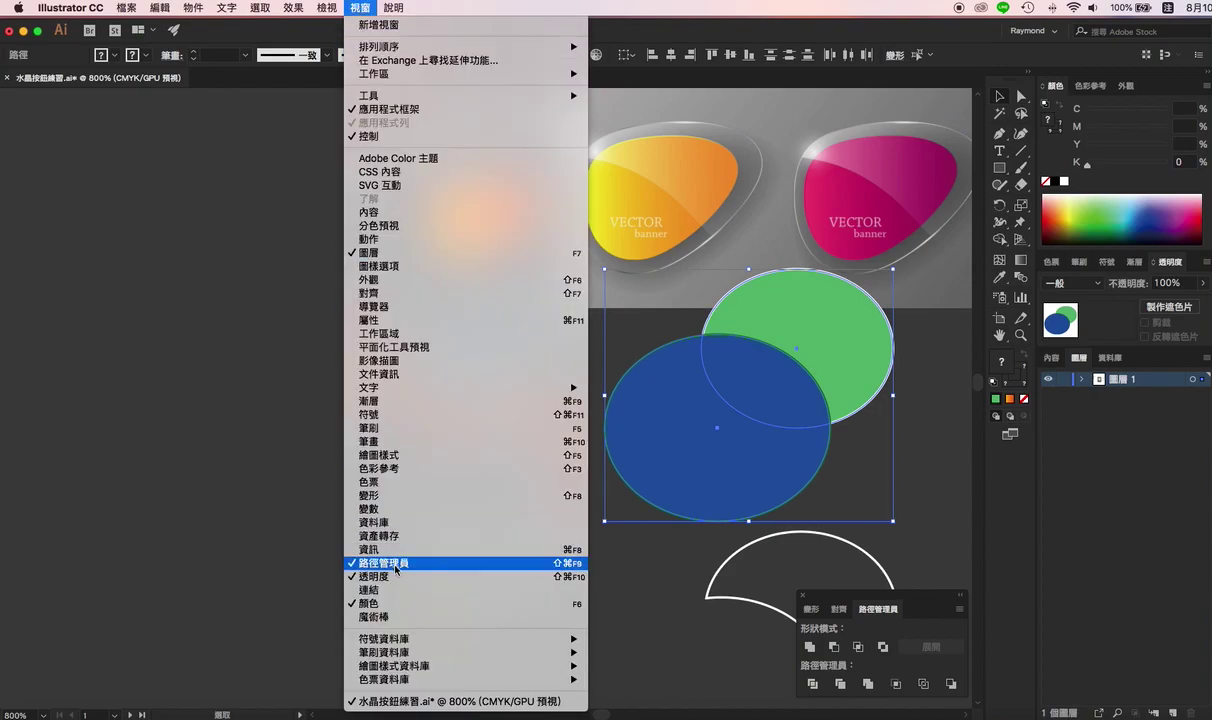
pyautogui.click(868, 582)
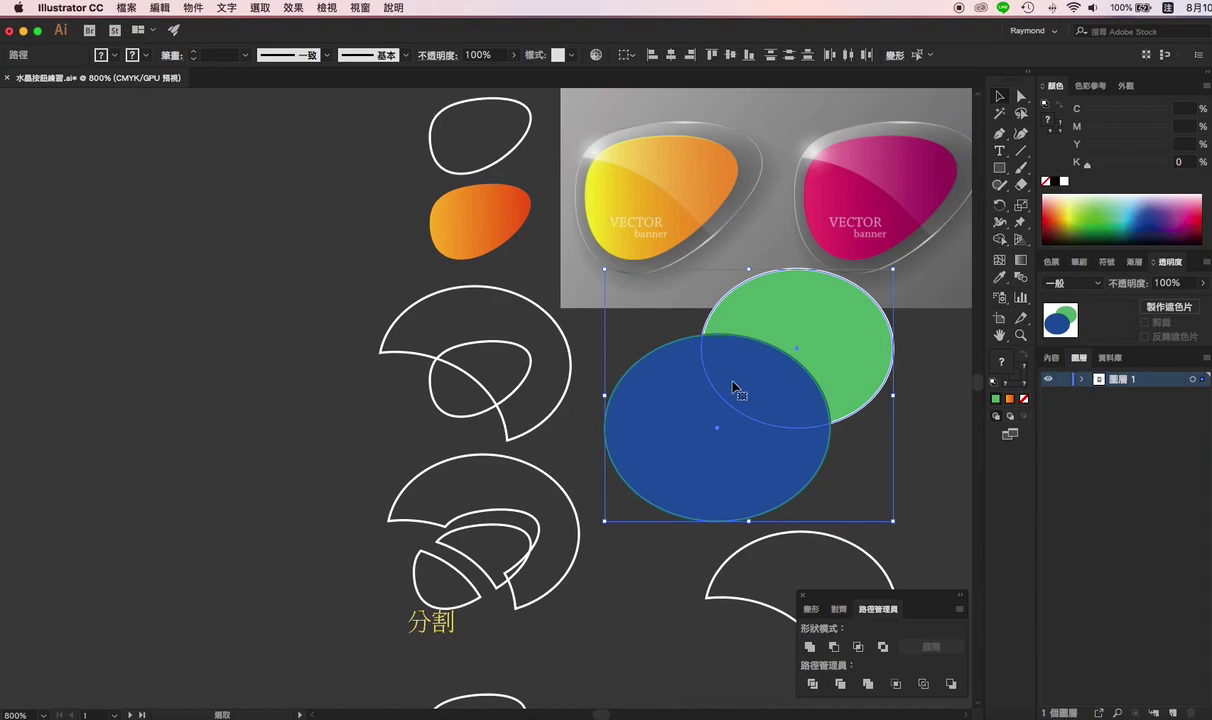
pyautogui.click(716, 428)
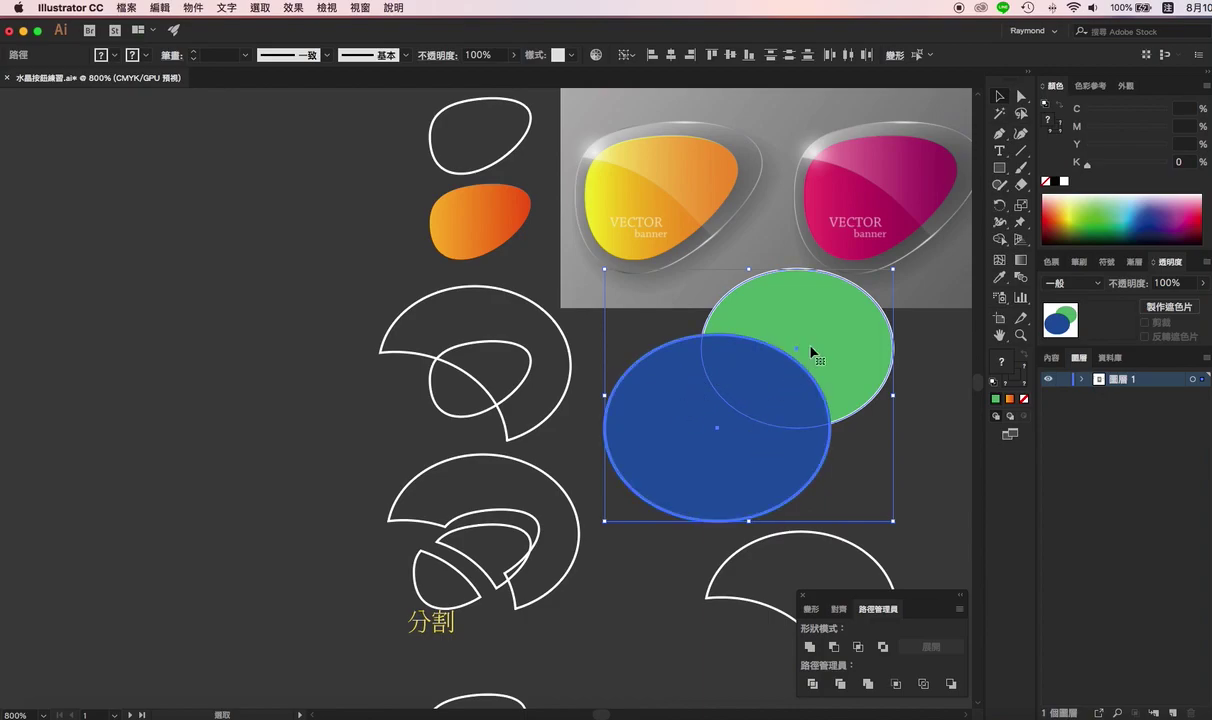
pyautogui.click(735, 445)
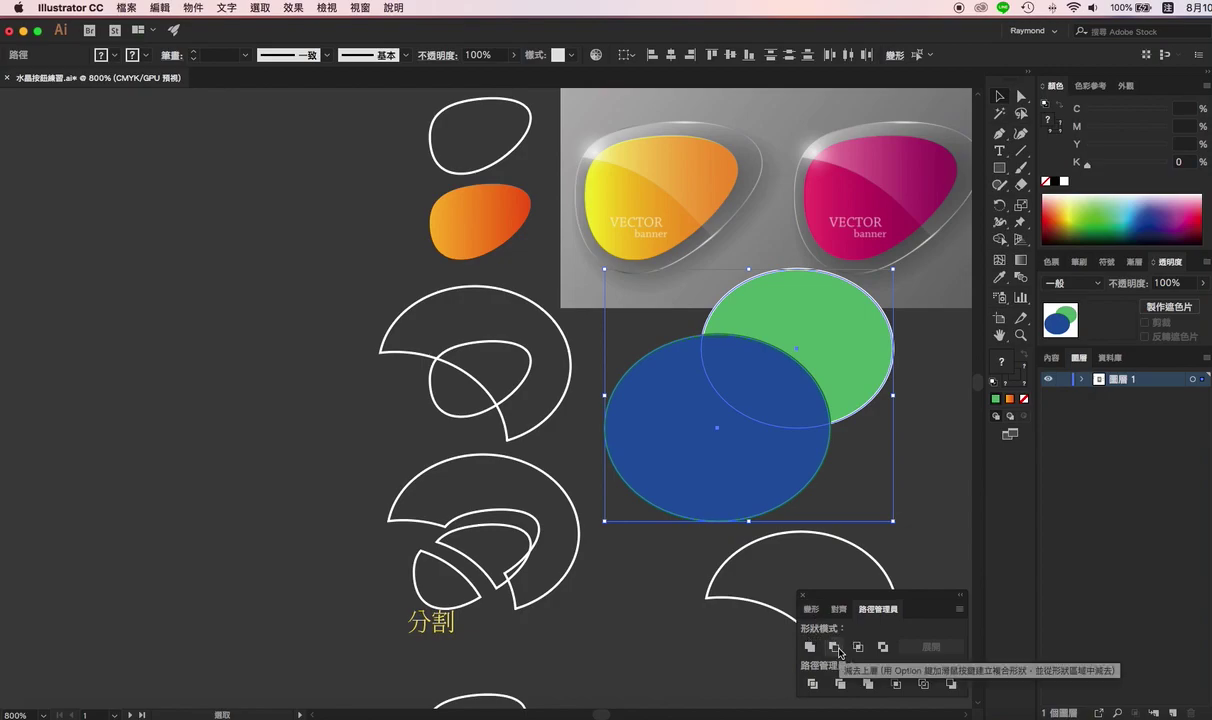
pyautogui.click(838, 652)
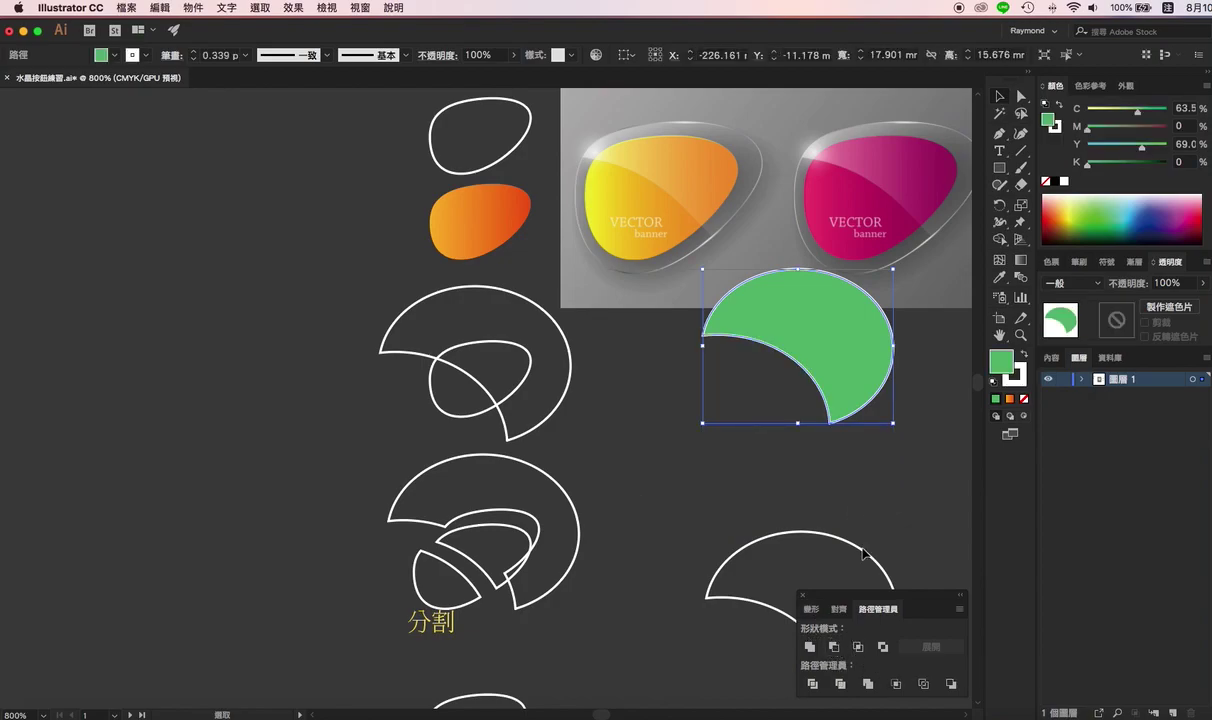
pyautogui.click(790, 445)
# Step: Set the green crescent's fill to None so it becomes an outline
pyautogui.click(841, 340)
pyautogui.click(1025, 399)
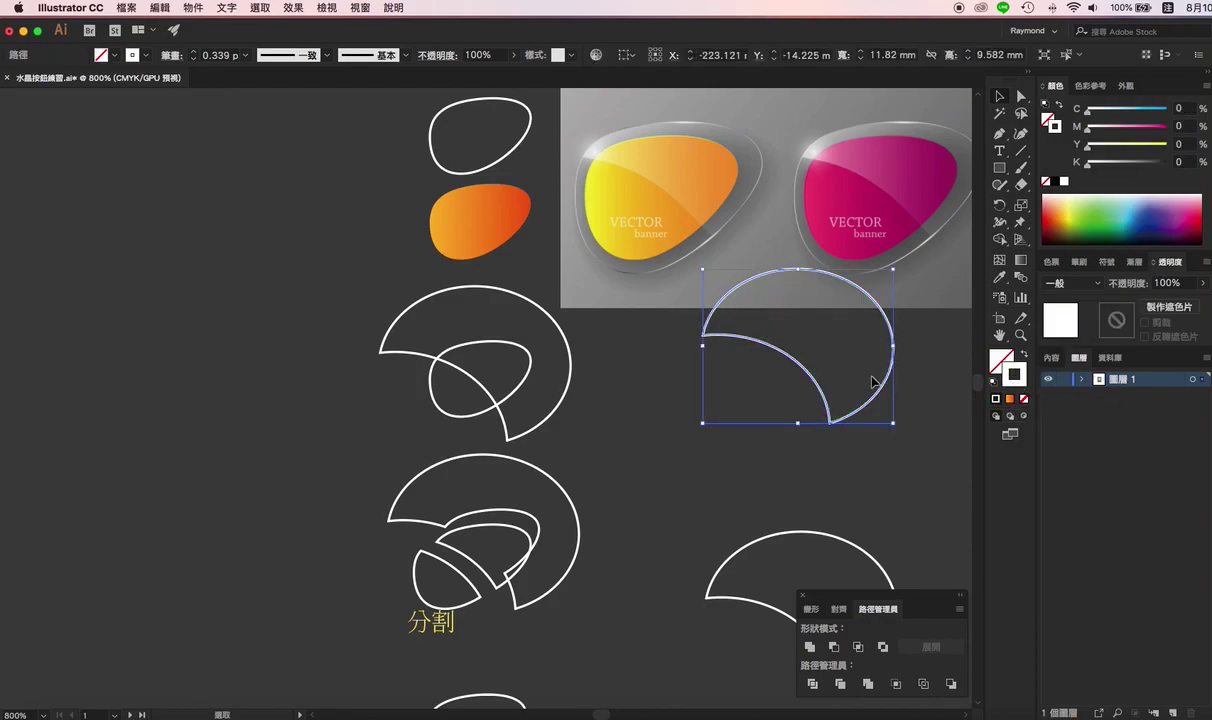
pyautogui.click(569, 366)
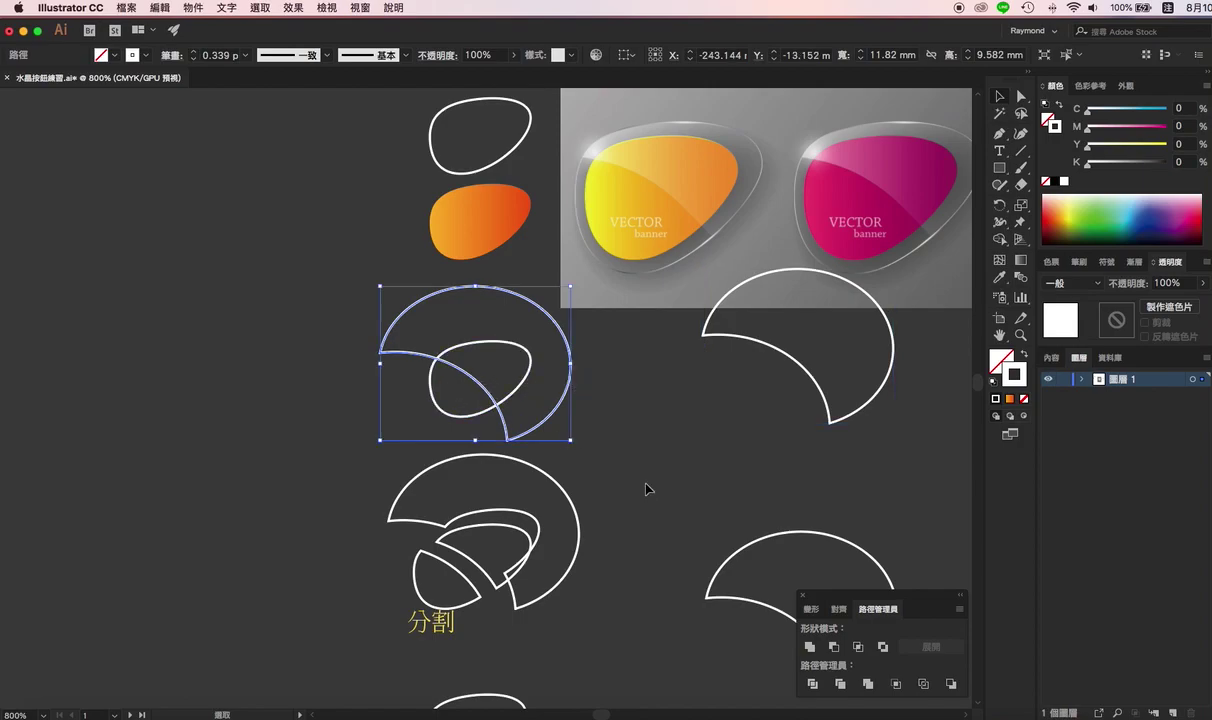
pyautogui.click(602, 476)
# Step: Divide the left crescent and inner ellipse, ungroup them, and drag the outer piece away
pyautogui.moveTo(436, 393); pyautogui.dragTo(469, 334)
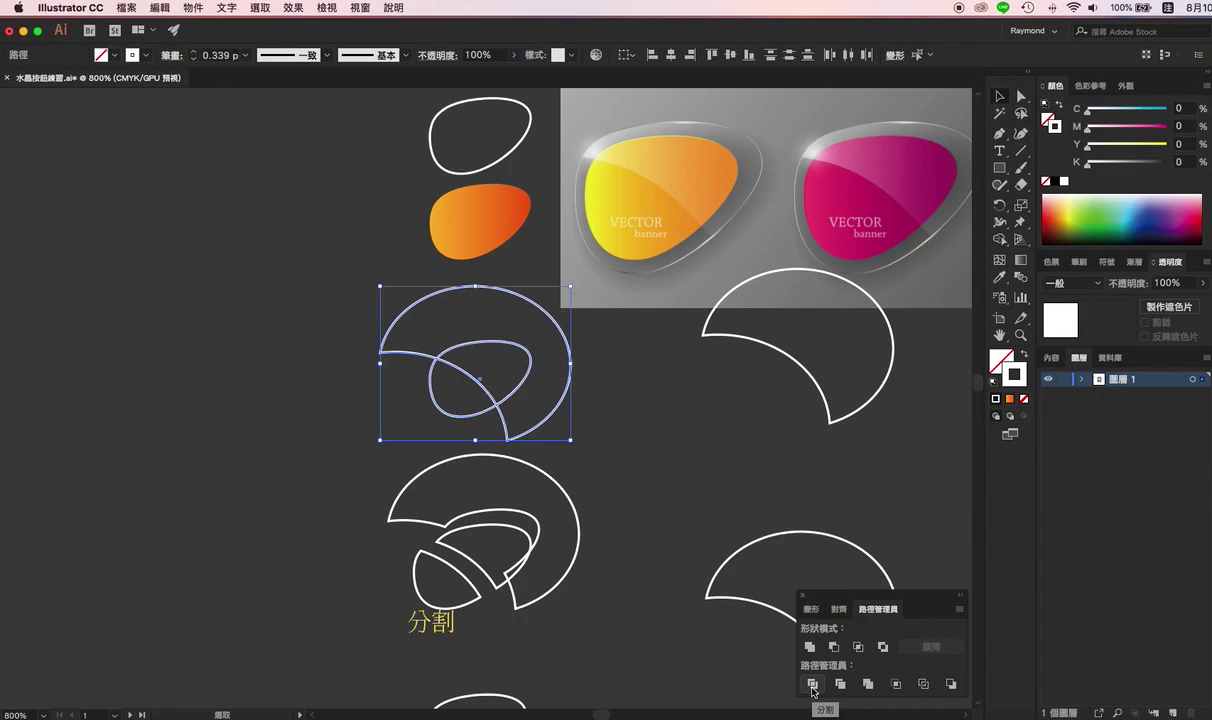
pyautogui.click(813, 686)
pyautogui.click(605, 425)
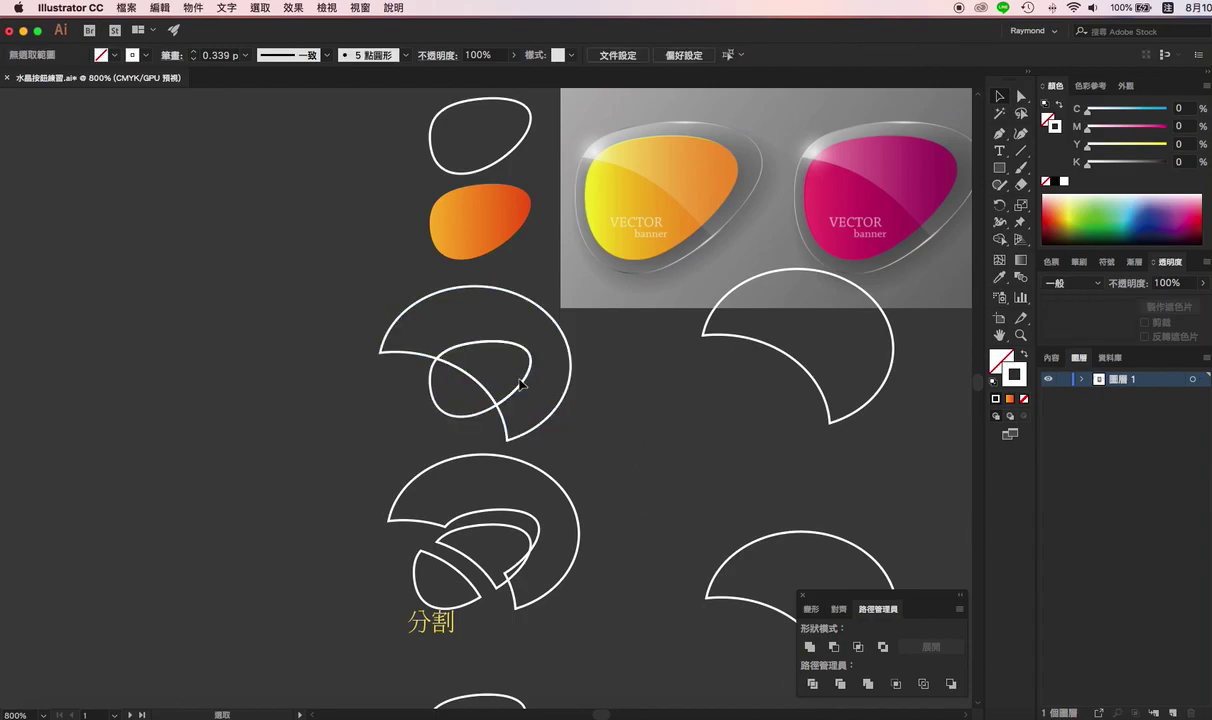
pyautogui.click(521, 382)
pyautogui.rightClick(521, 384)
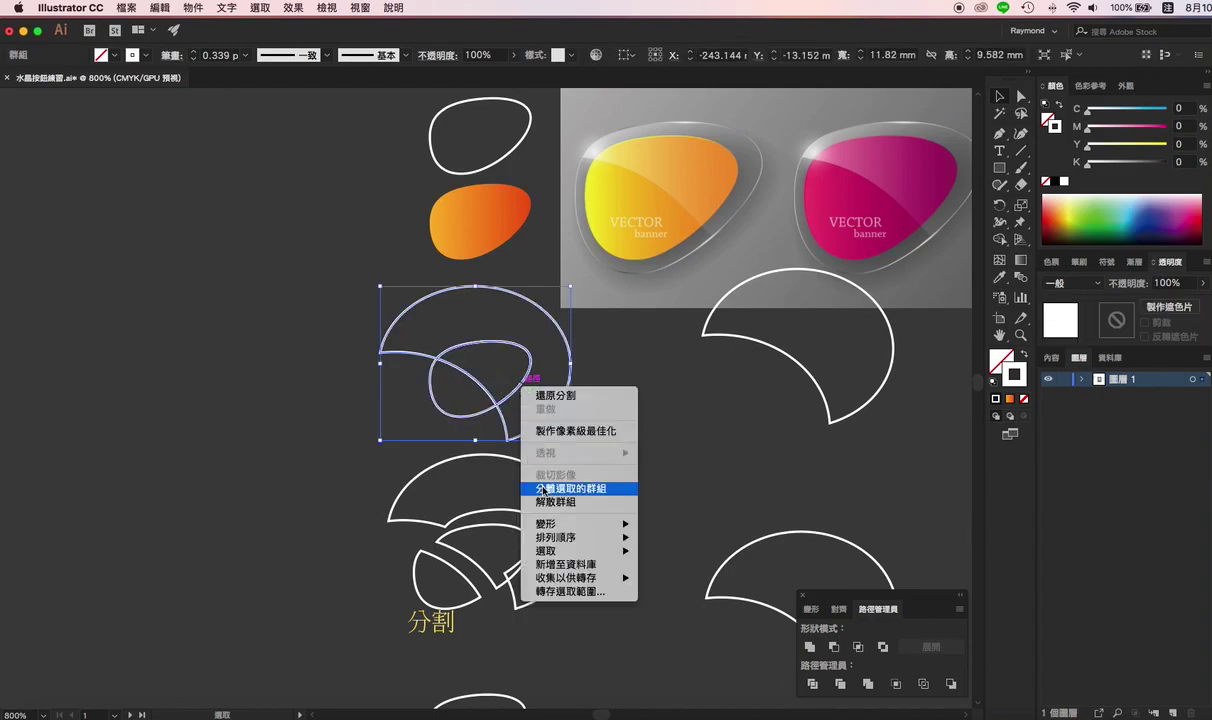
pyautogui.click(545, 502)
pyautogui.click(544, 406)
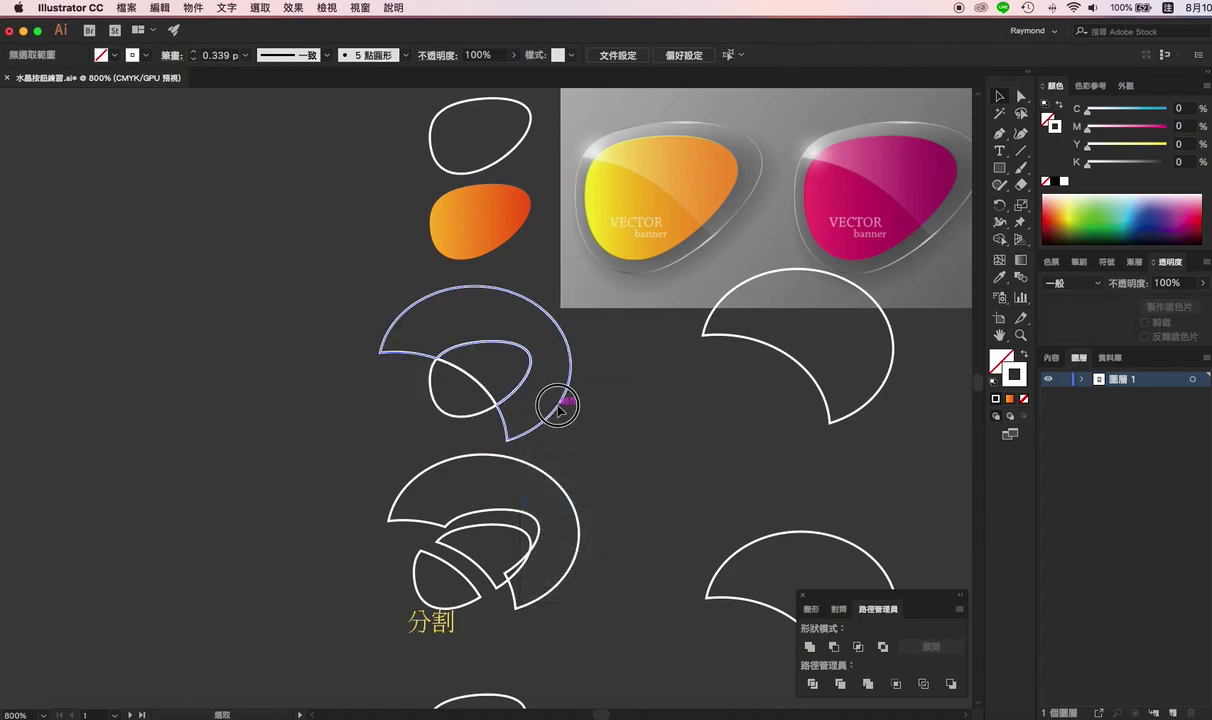
pyautogui.moveTo(513, 420)
pyautogui.mouseDown()
pyautogui.moveTo(528, 403)
pyautogui.moveTo(418, 410)
pyautogui.mouseUp()
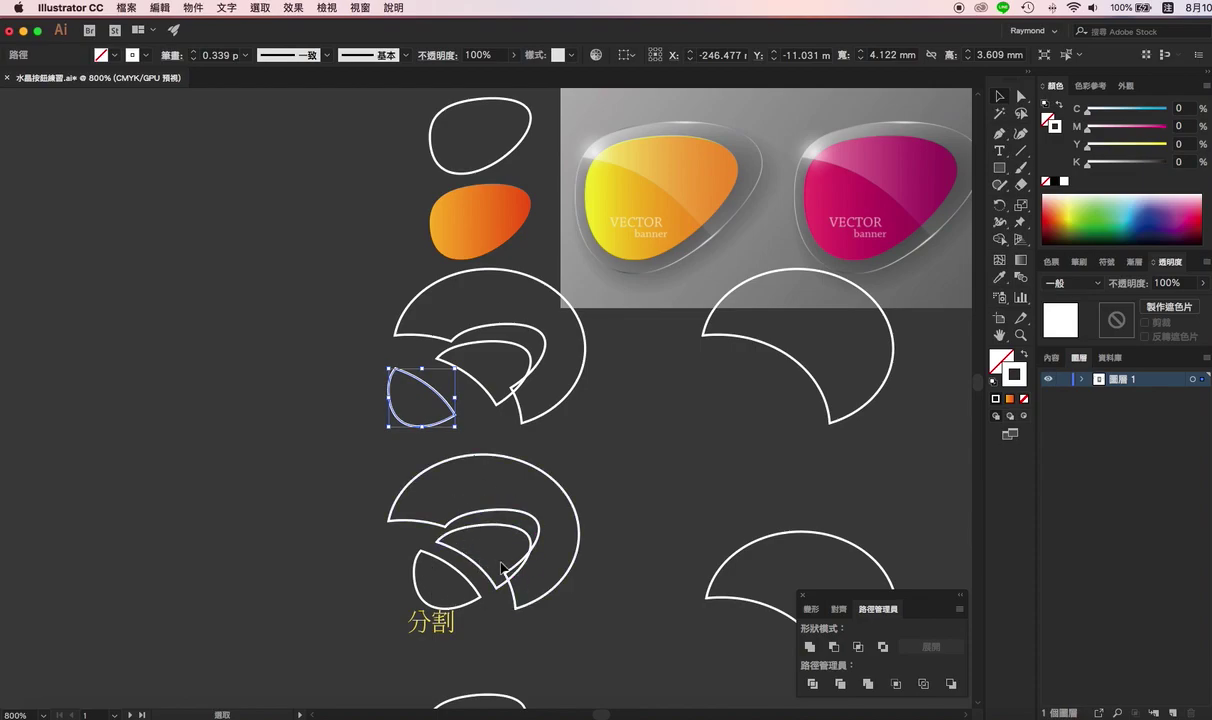
# Step: Apply the white-to-black gradient swatch to the upper egg outline's stroke
pyautogui.scroll(-5, 490, 446)
pyautogui.scroll(-5, 490, 446)
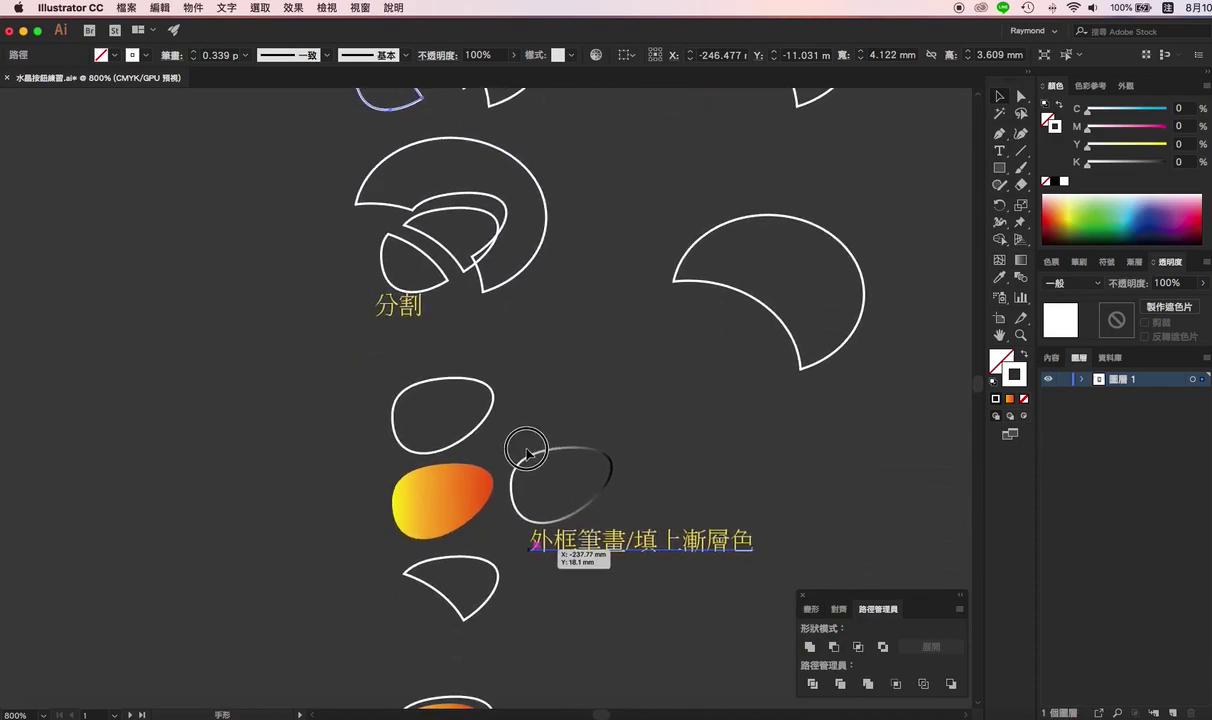
pyautogui.click(472, 445)
pyautogui.click(449, 495)
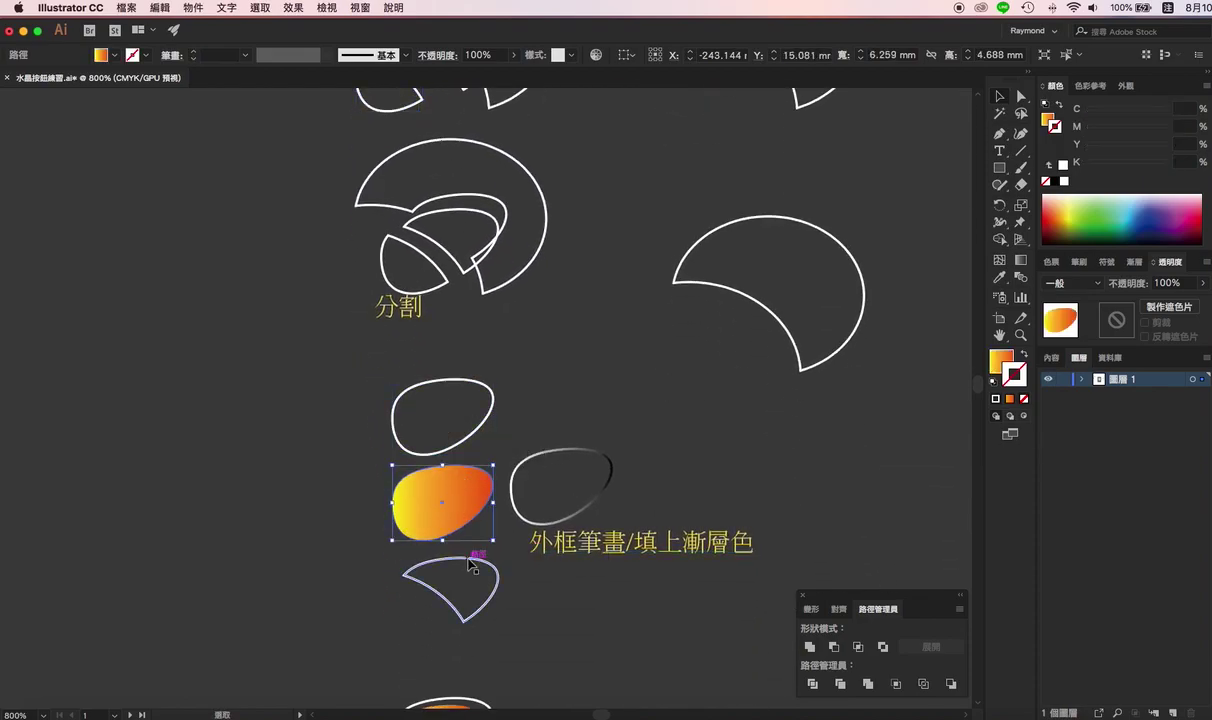
pyautogui.click(474, 563)
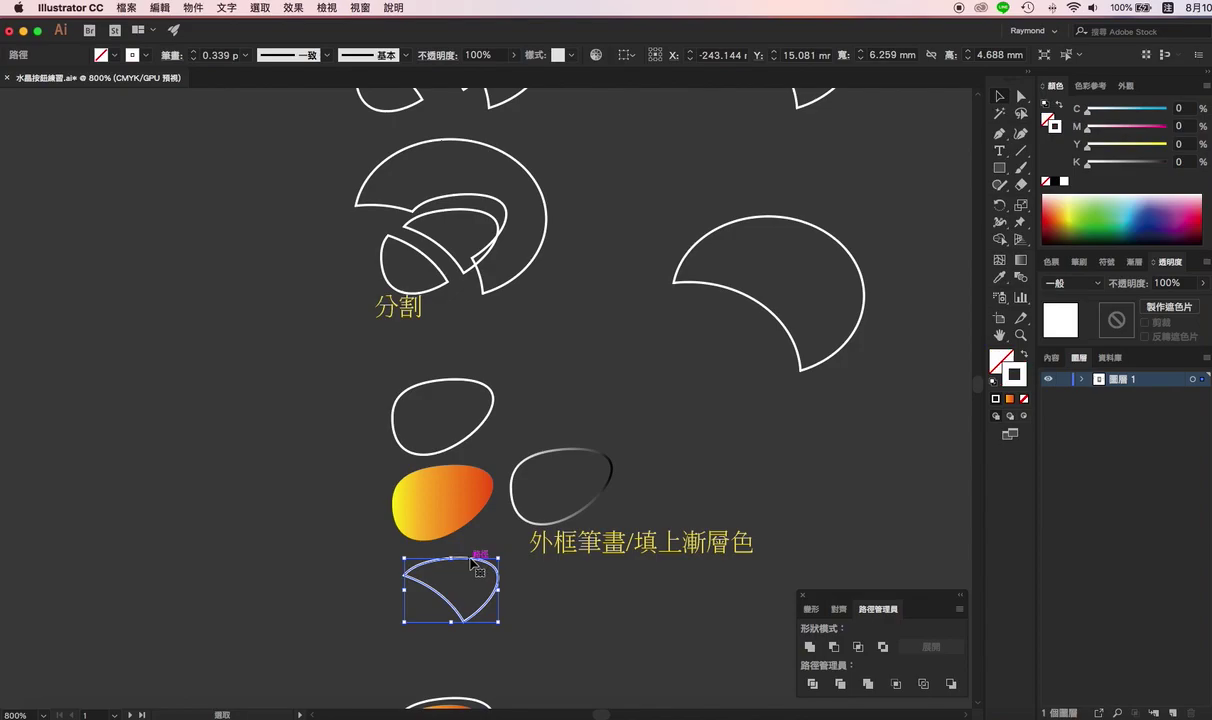
pyautogui.click(477, 431)
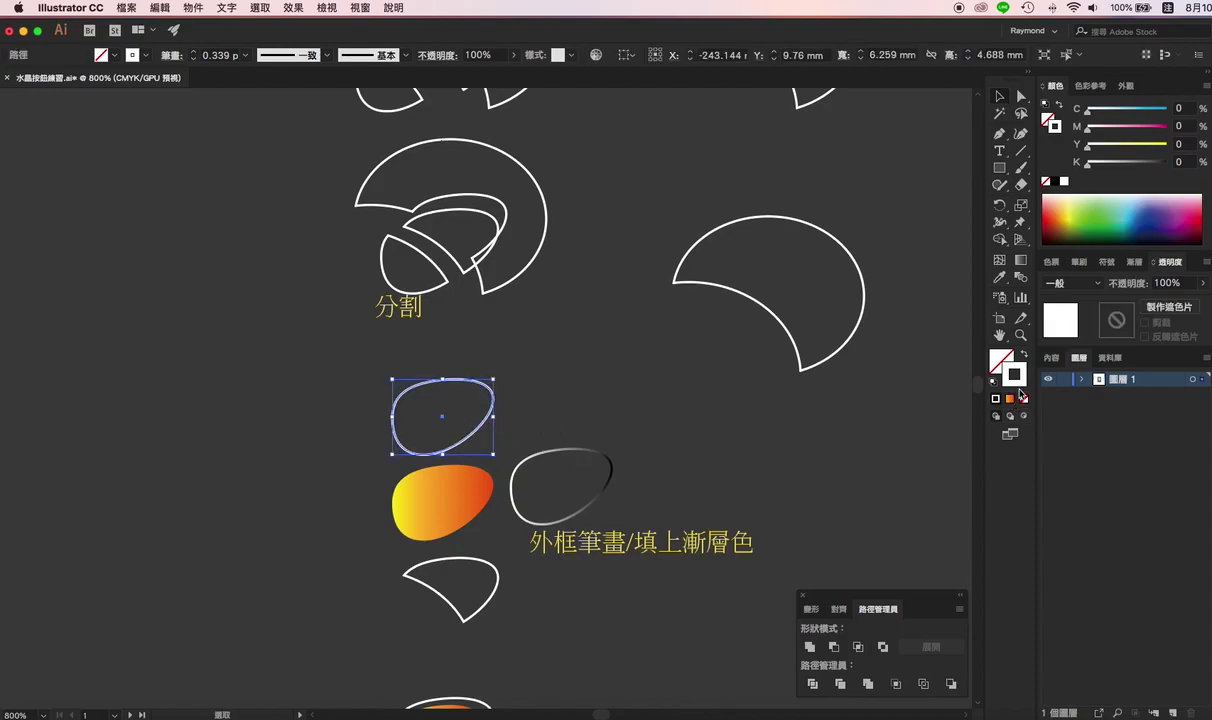
pyautogui.click(1137, 262)
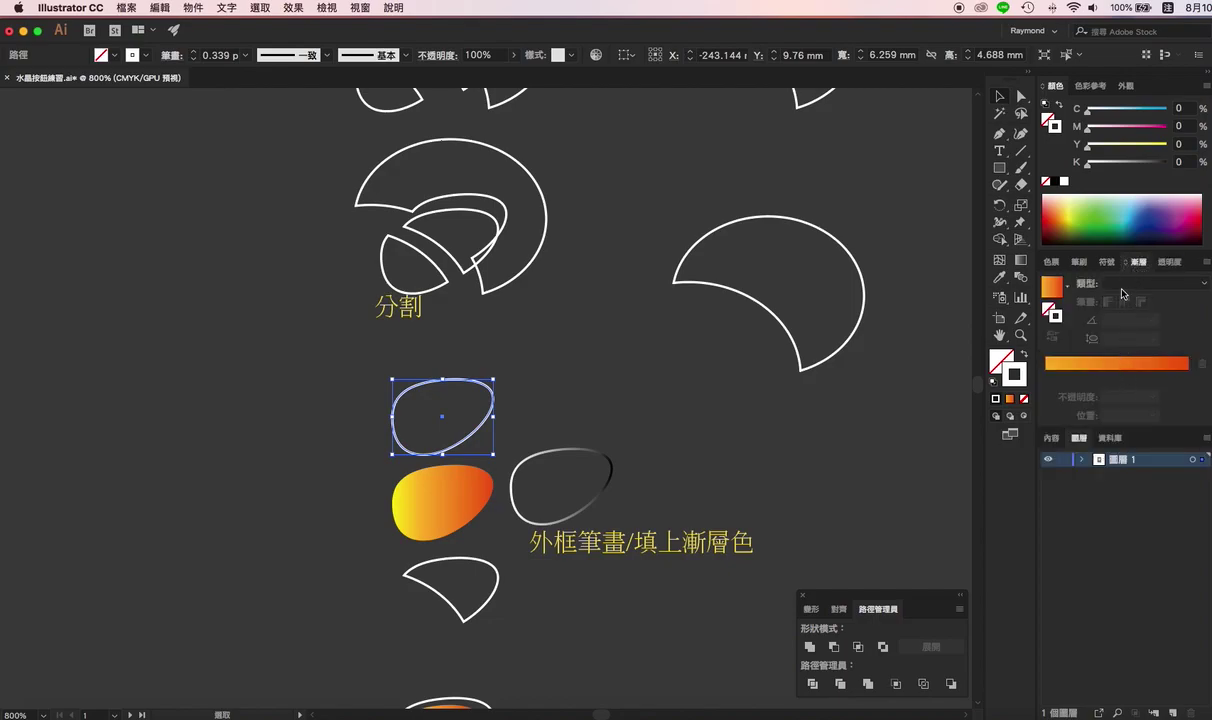
pyautogui.click(1051, 262)
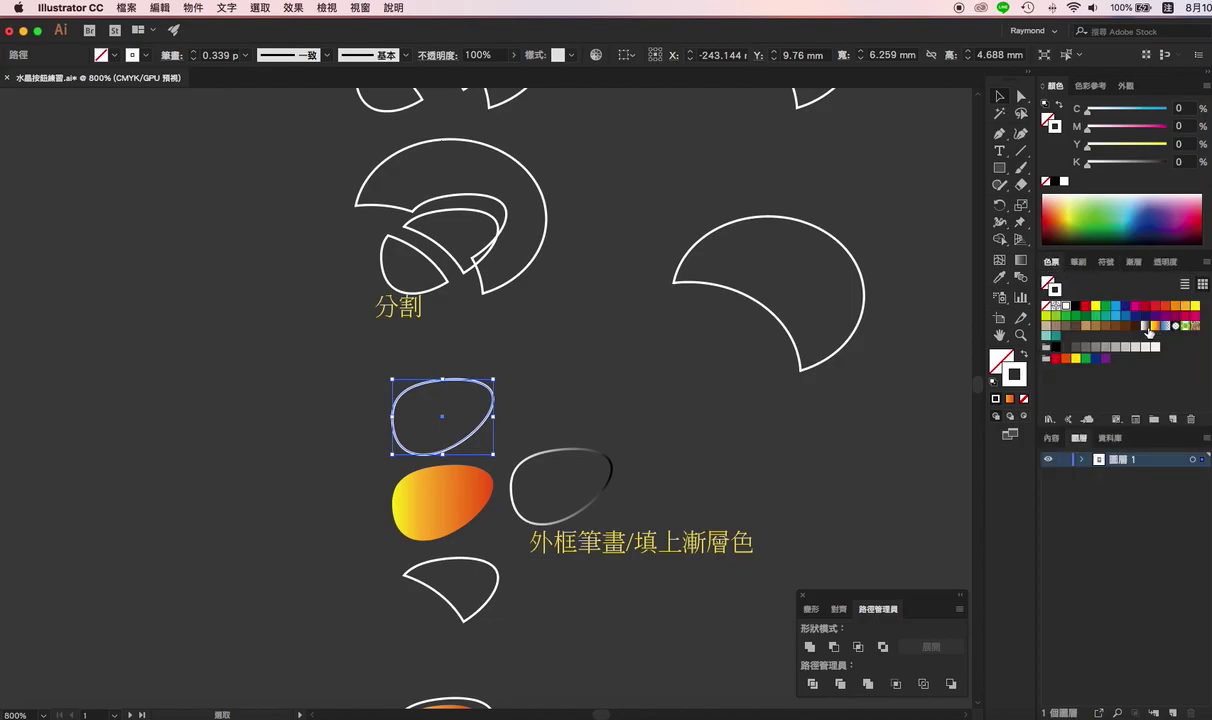
pyautogui.click(1147, 327)
pyautogui.click(516, 433)
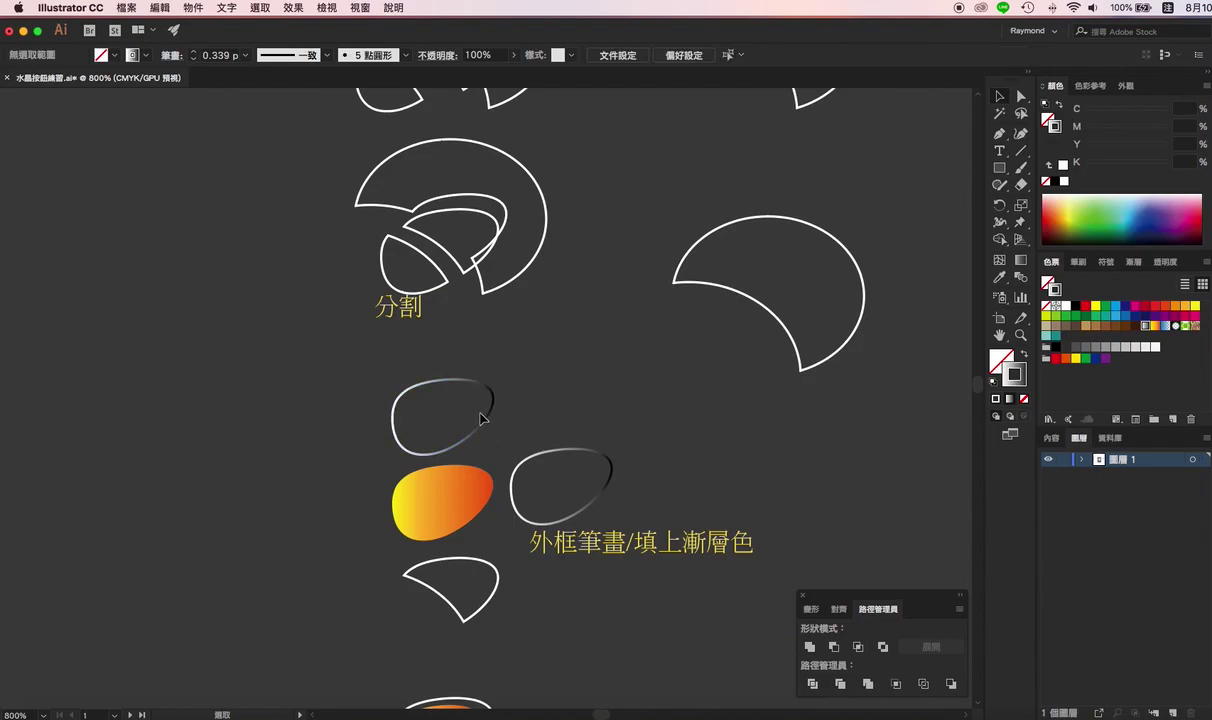
pyautogui.click(555, 458)
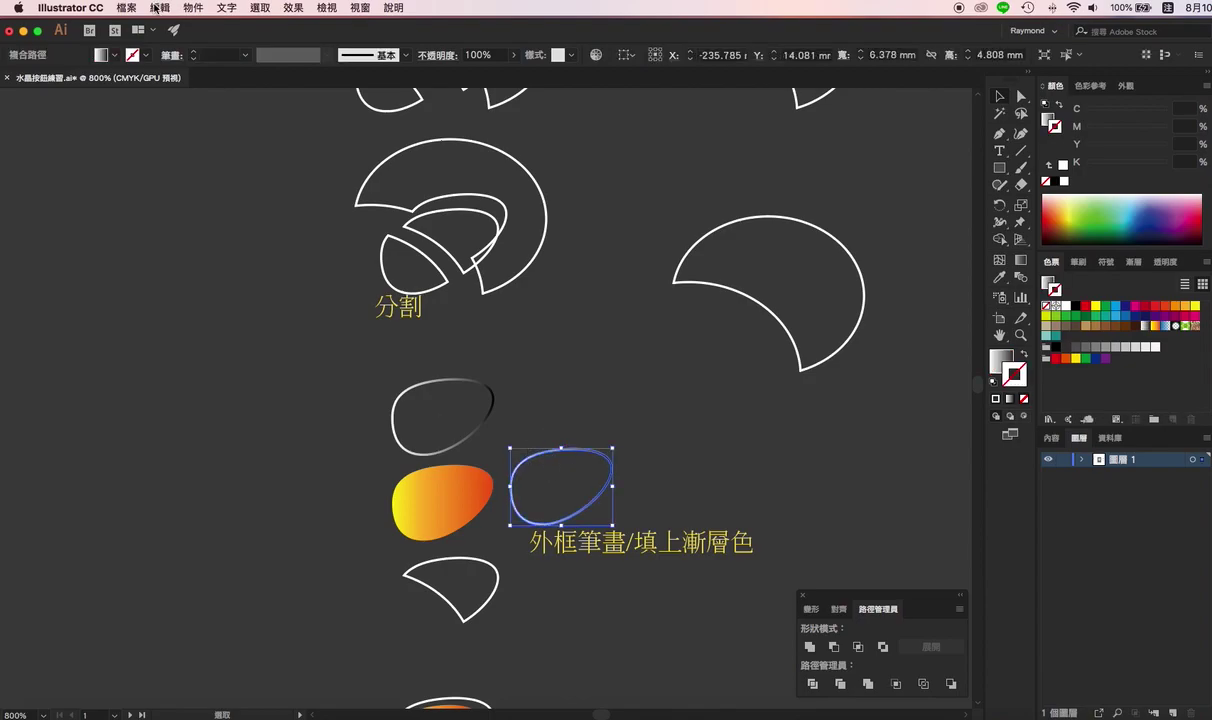
pyautogui.click(192, 8)
pyautogui.click(192, 8)
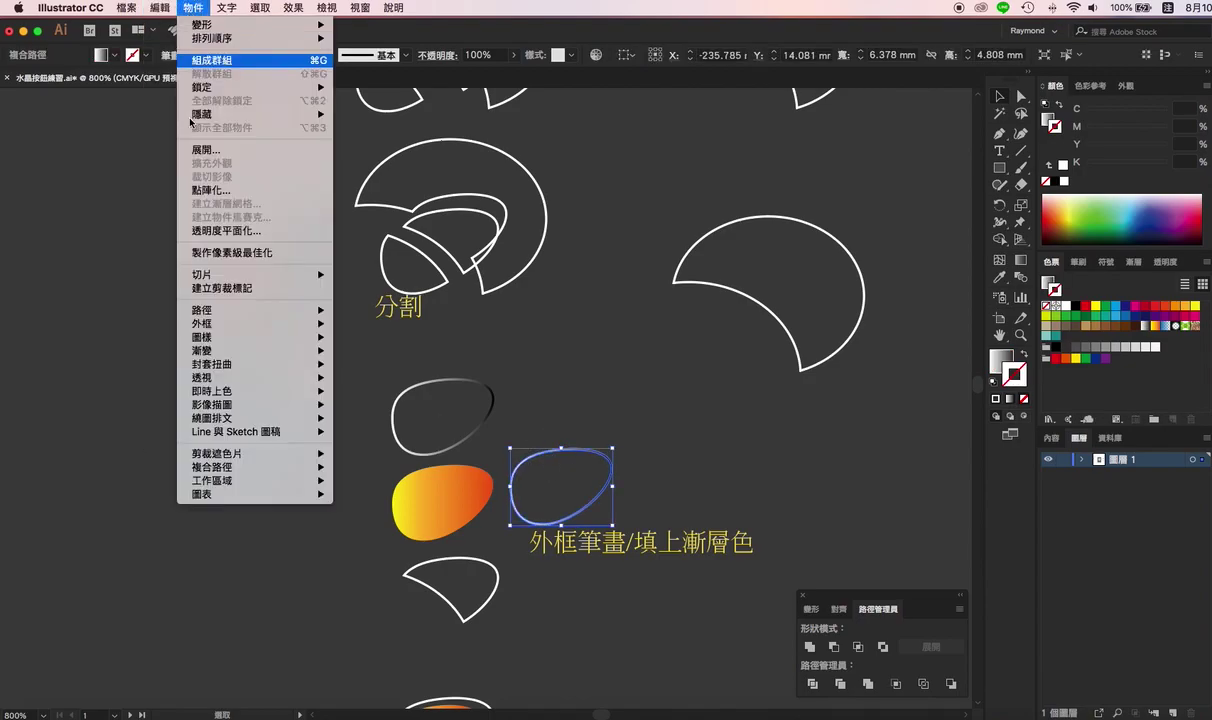
pyautogui.click(265, 317)
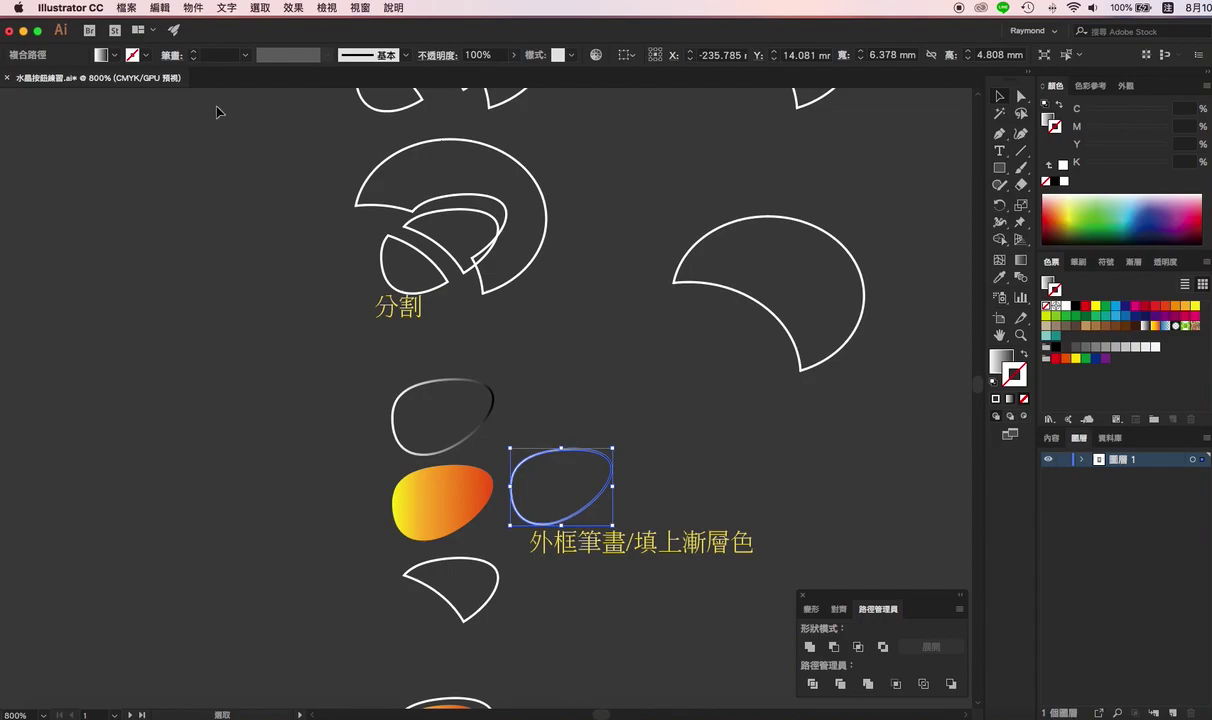
pyautogui.click(195, 12)
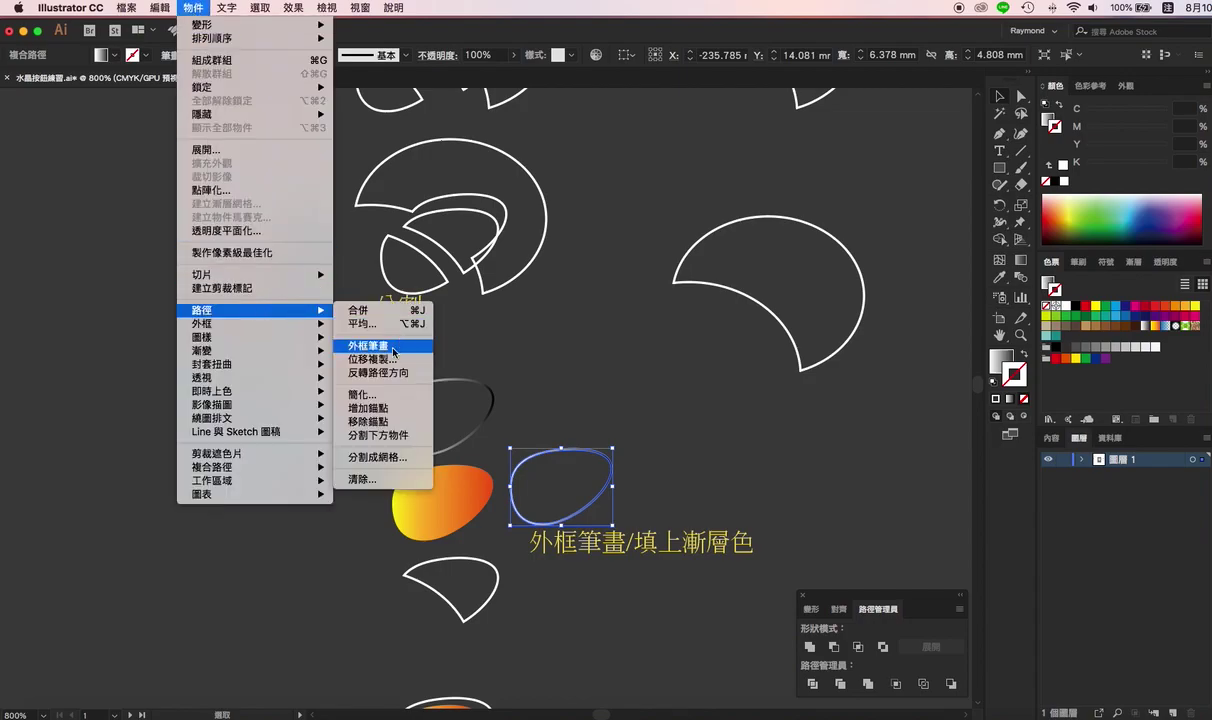
pyautogui.click(672, 424)
pyautogui.scroll(-3, 481, 400)
pyautogui.scroll(-2, 493, 408)
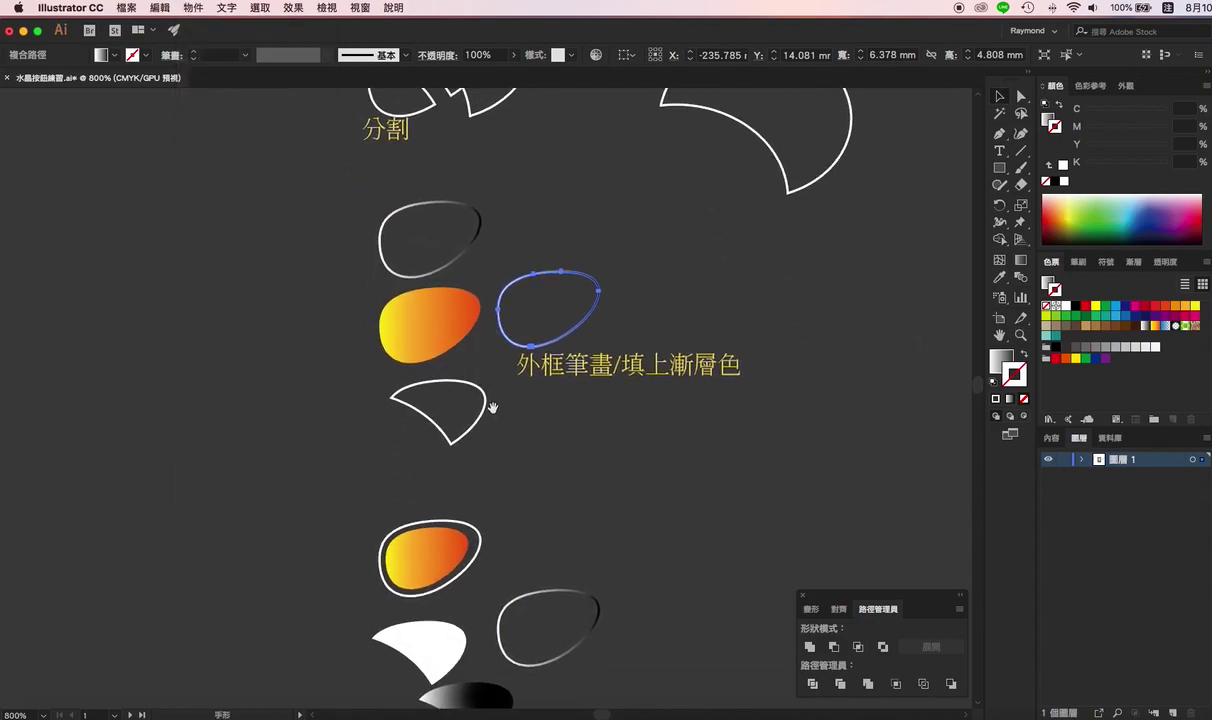
pyautogui.scroll(-2, 470, 340)
pyautogui.scroll(-3, 479, 330)
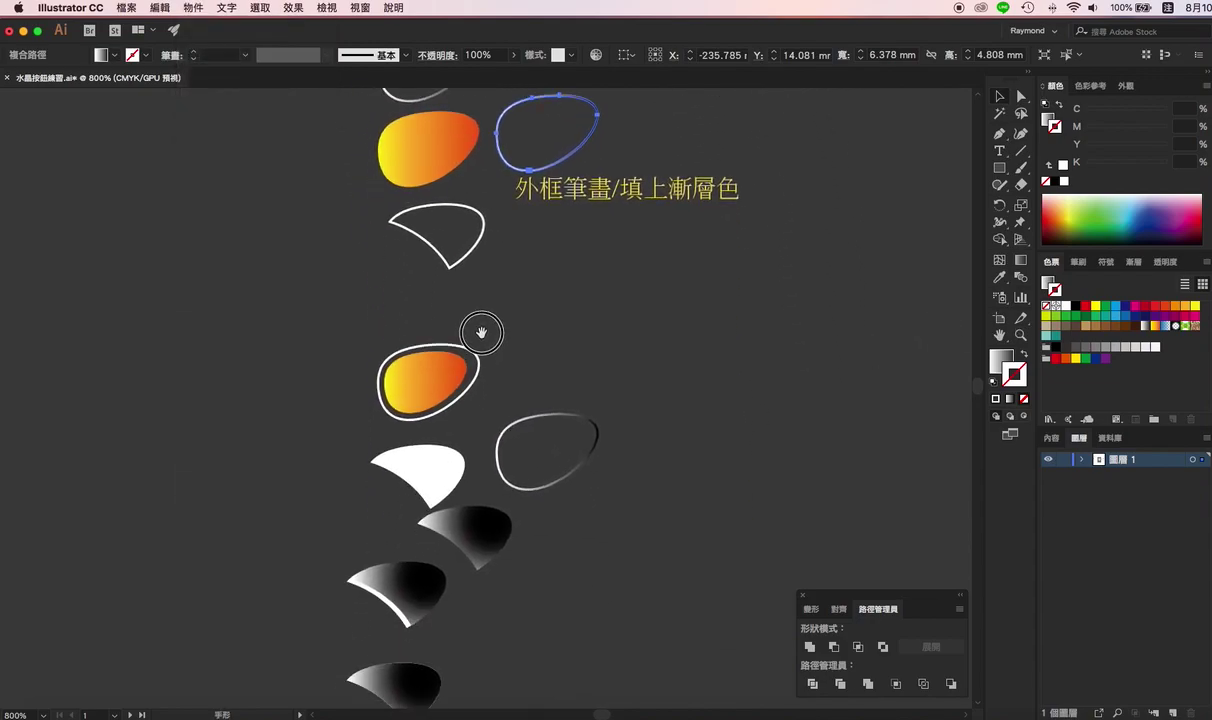
# Step: Select the inner gradient and white crescent shapes, then pan down to the highlight pieces stack
pyautogui.click(441, 378)
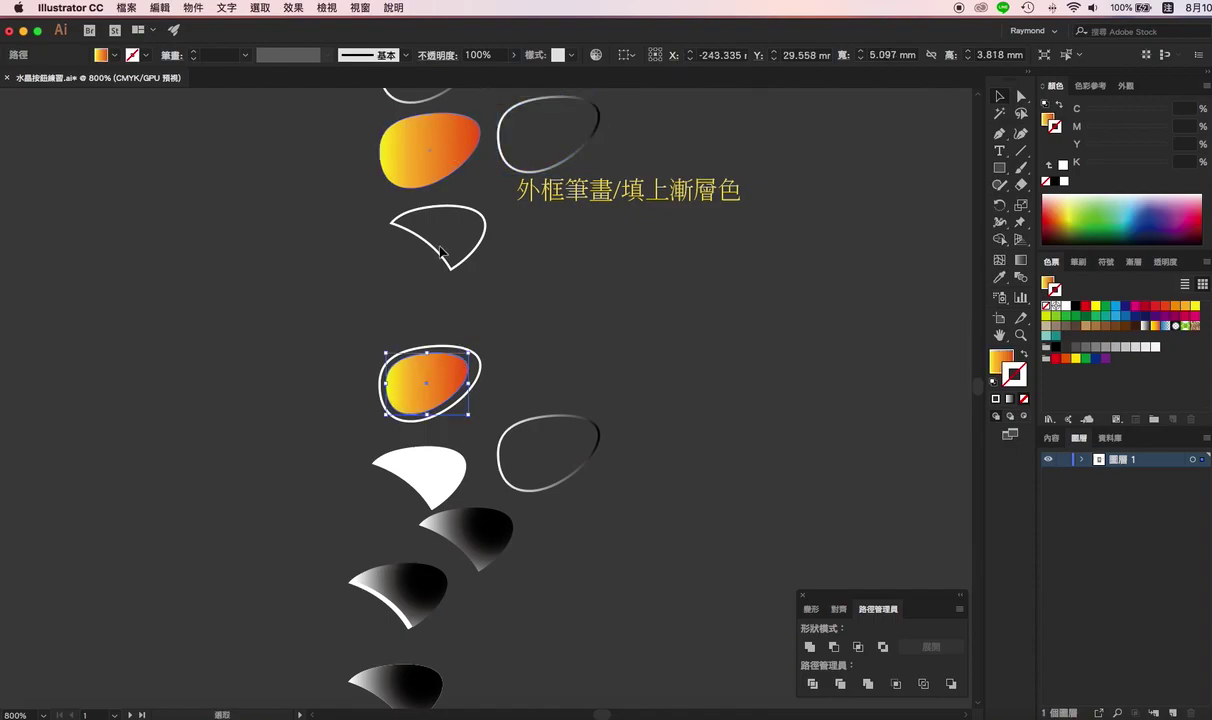
pyautogui.press('ctrl')
pyautogui.click(452, 268)
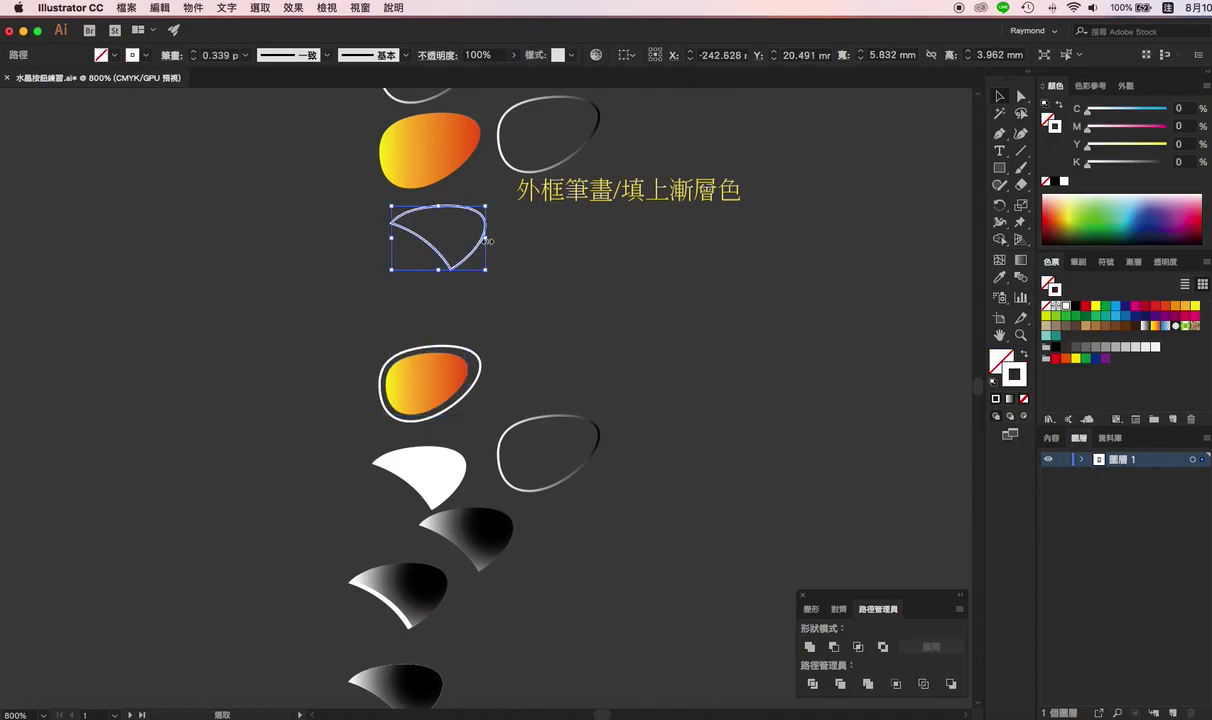
pyautogui.scroll(-3, 476, 388)
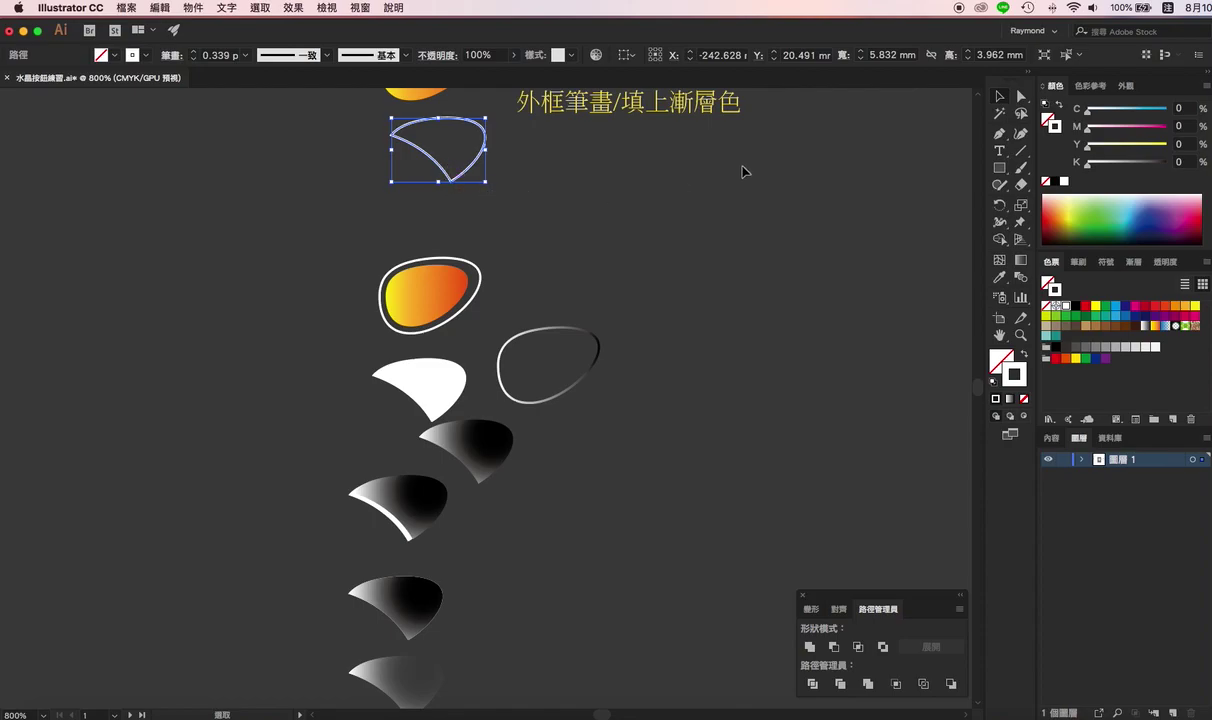
pyautogui.moveTo(742, 172); pyautogui.dragTo(702, 454)
pyautogui.moveTo(714, 113); pyautogui.dragTo(634, 462)
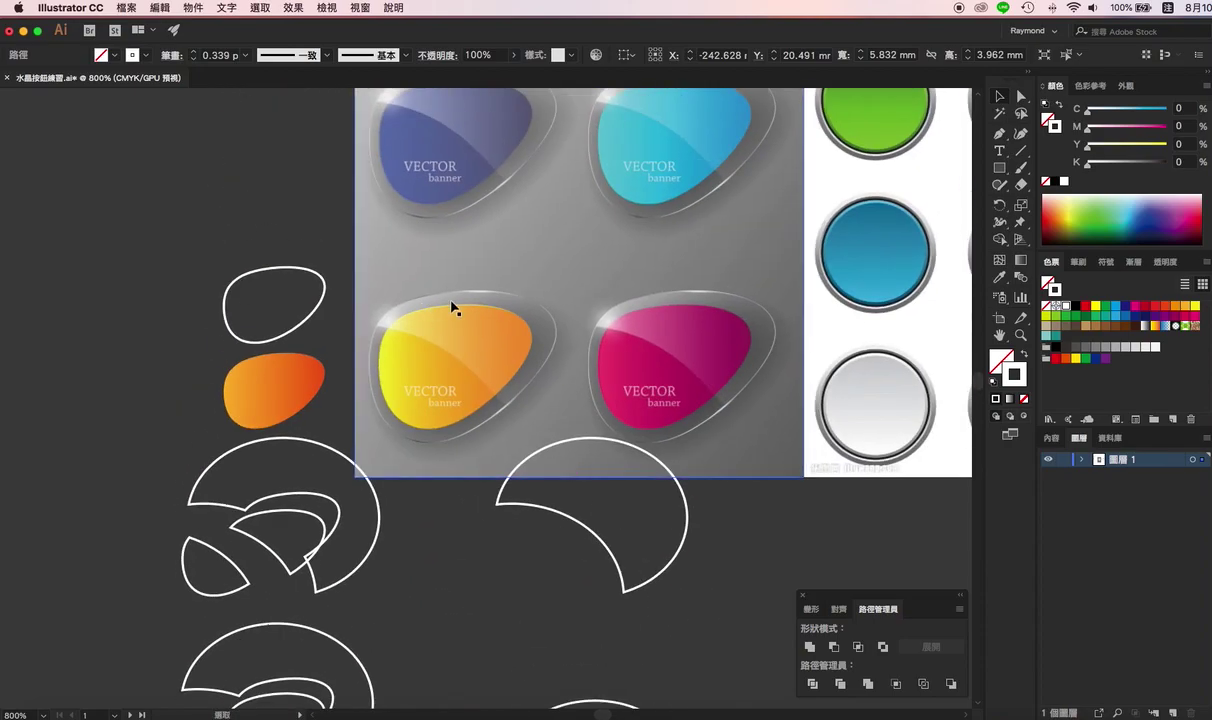
pyautogui.scroll(-5, 495, 505)
pyautogui.scroll(-5, 536, 252)
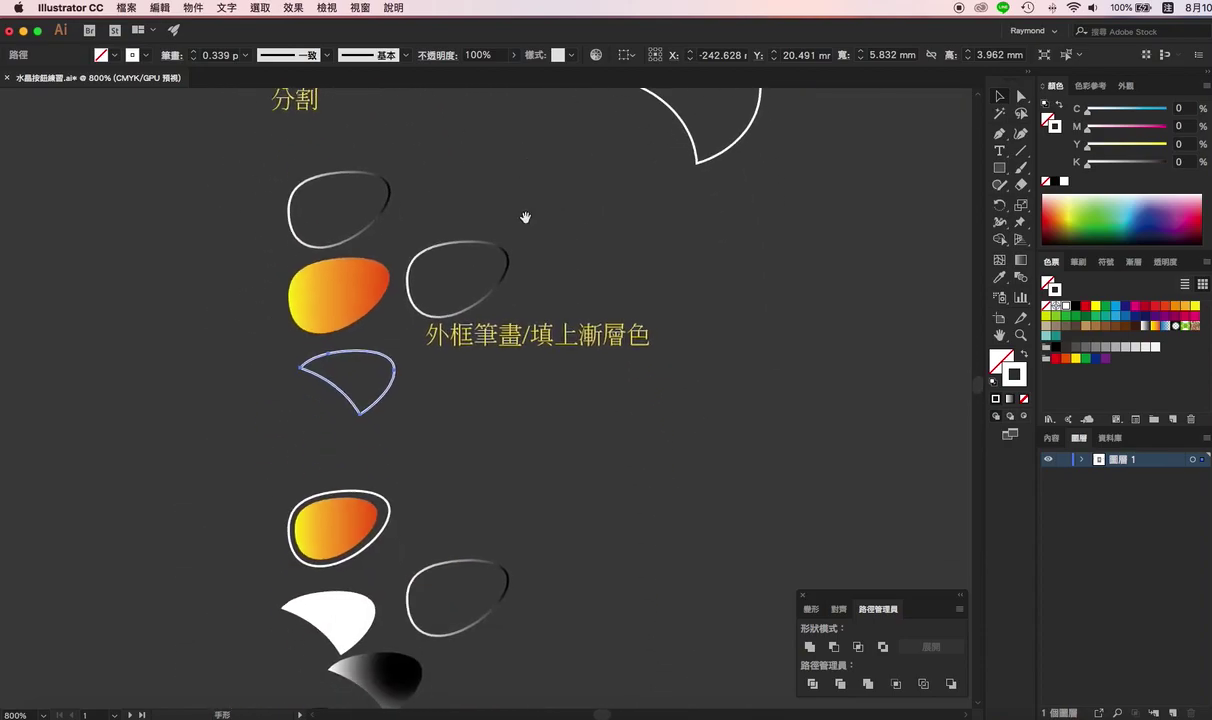
pyautogui.scroll(-4, 522, 216)
pyautogui.scroll(-4, 517, 268)
# Step: Alt-drag the white highlight piece twice: one copy to the right, another overlapping up-right
pyautogui.click(425, 308)
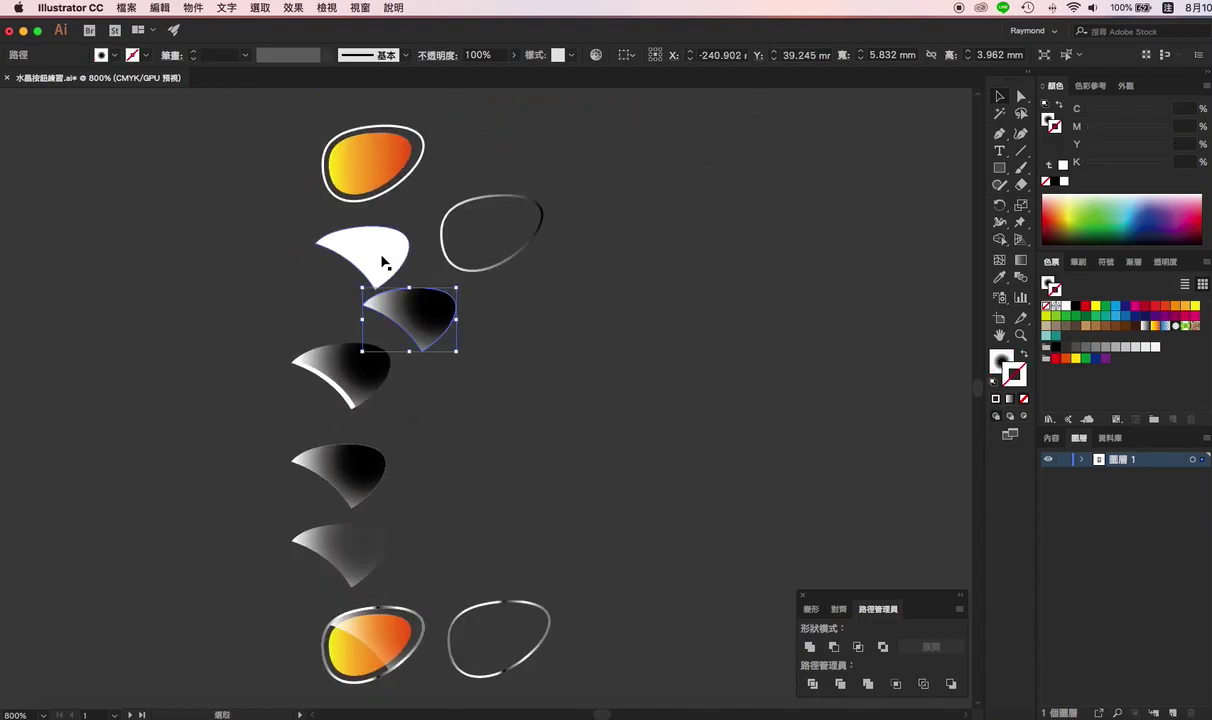
pyautogui.click(383, 259)
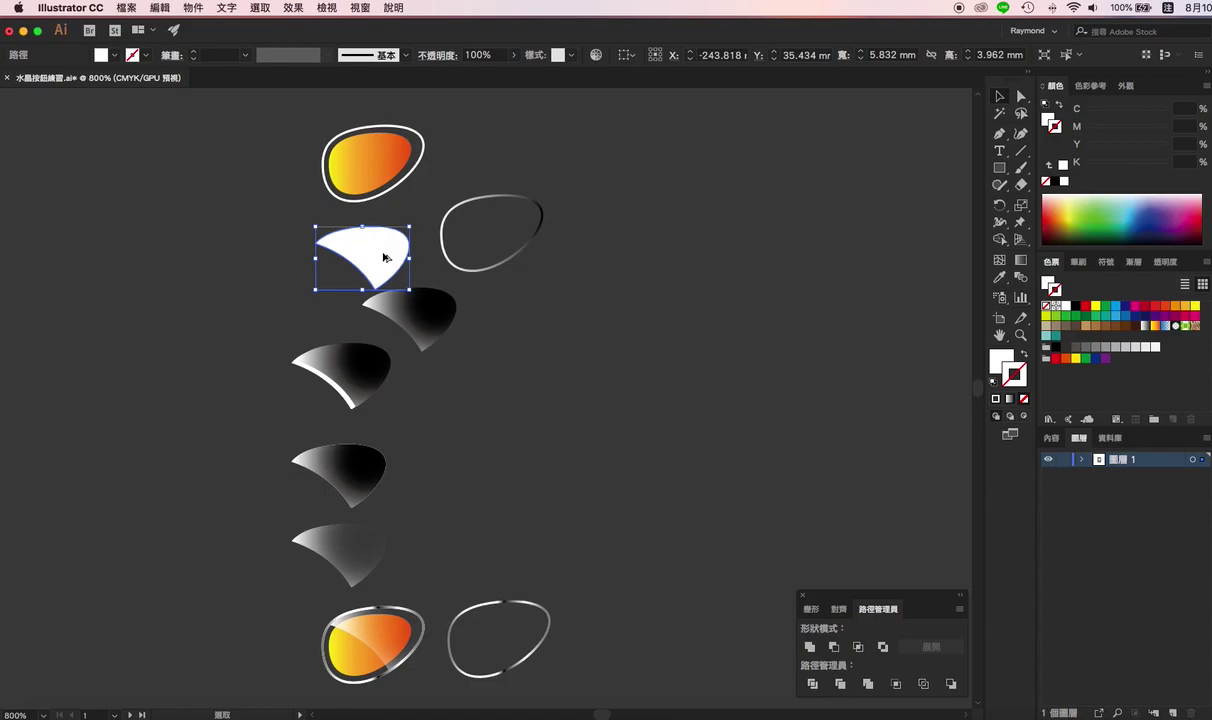
pyautogui.moveTo(383, 259); pyautogui.dragTo(678, 344)
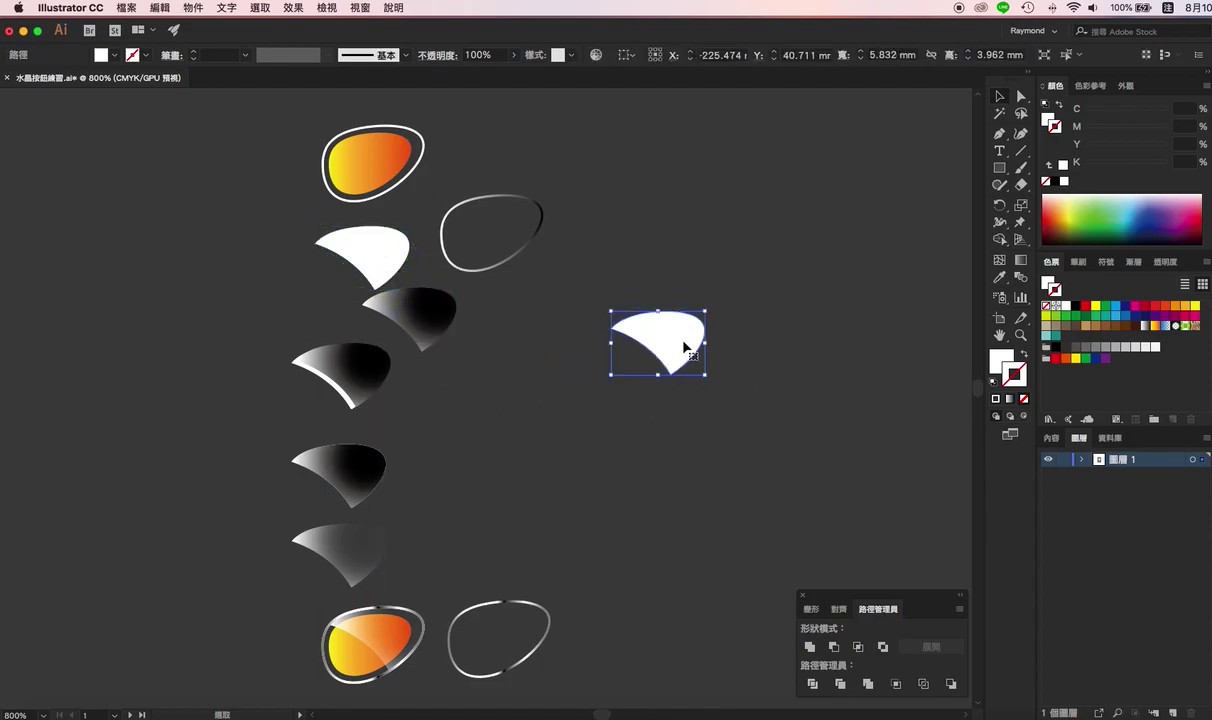
pyautogui.moveTo(684, 345); pyautogui.dragTo(744, 305)
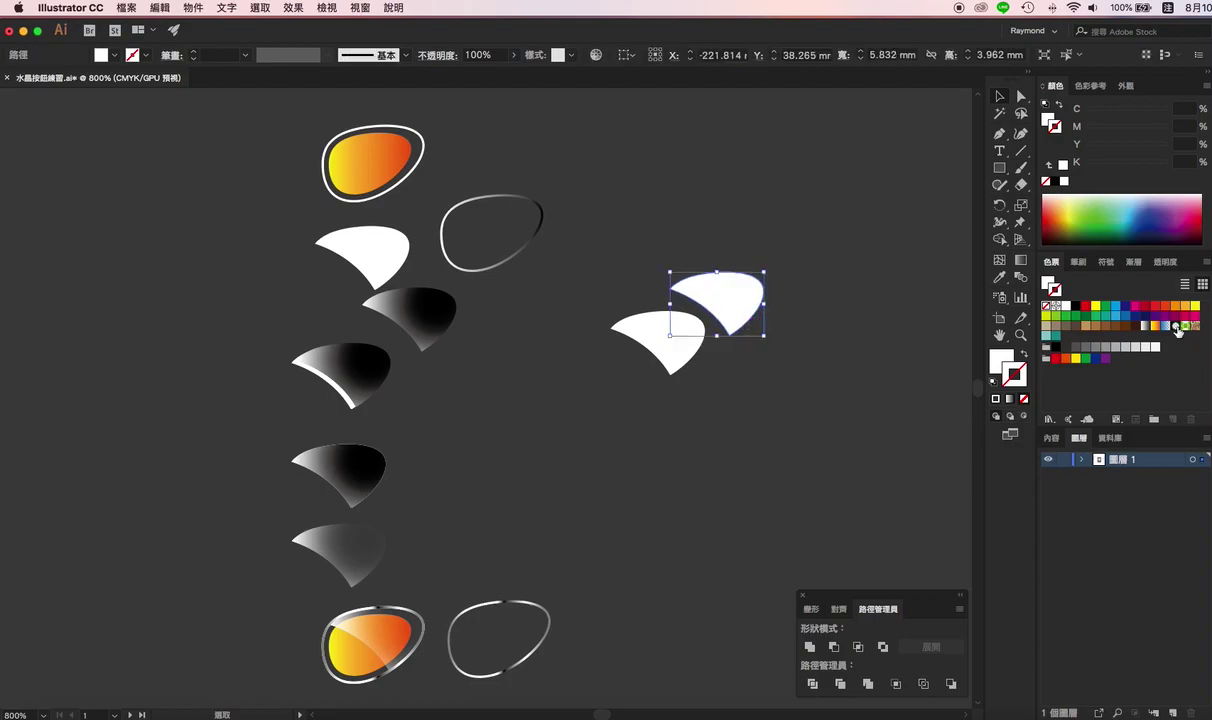
# Step: Fill the upper copy with the white-to-black swatch, set it to Radial, and swap stops for a black centre
pyautogui.click(1047, 283)
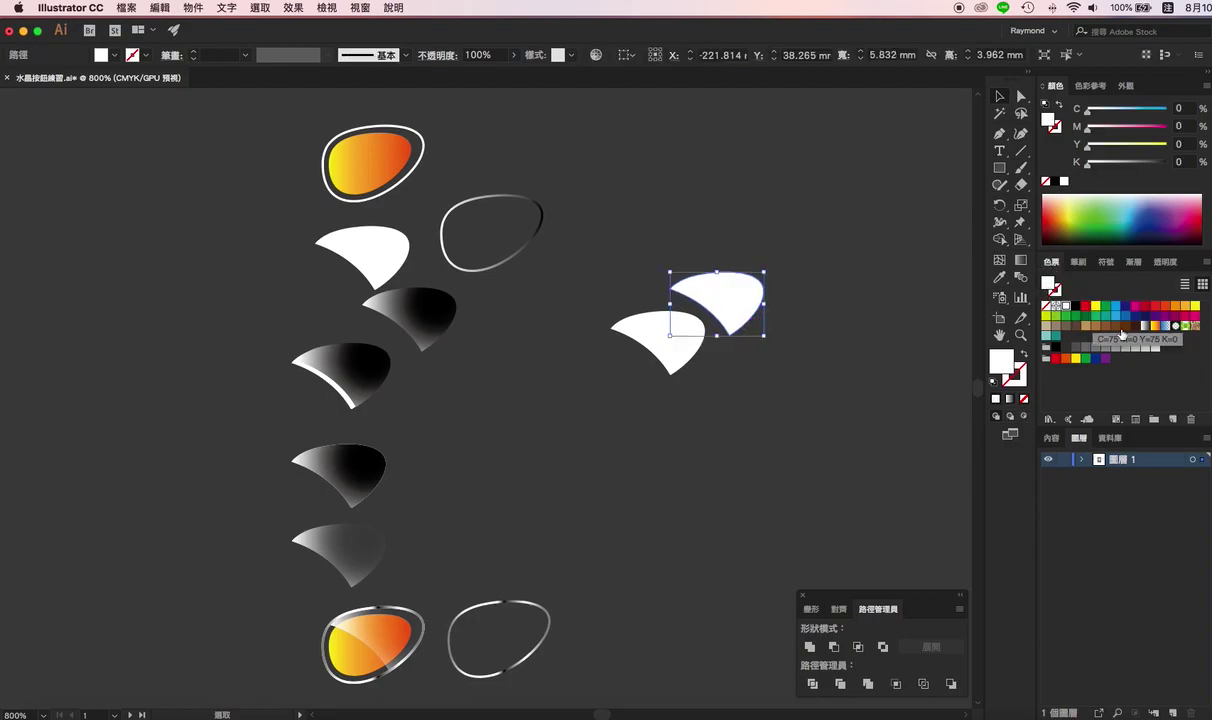
pyautogui.click(1143, 326)
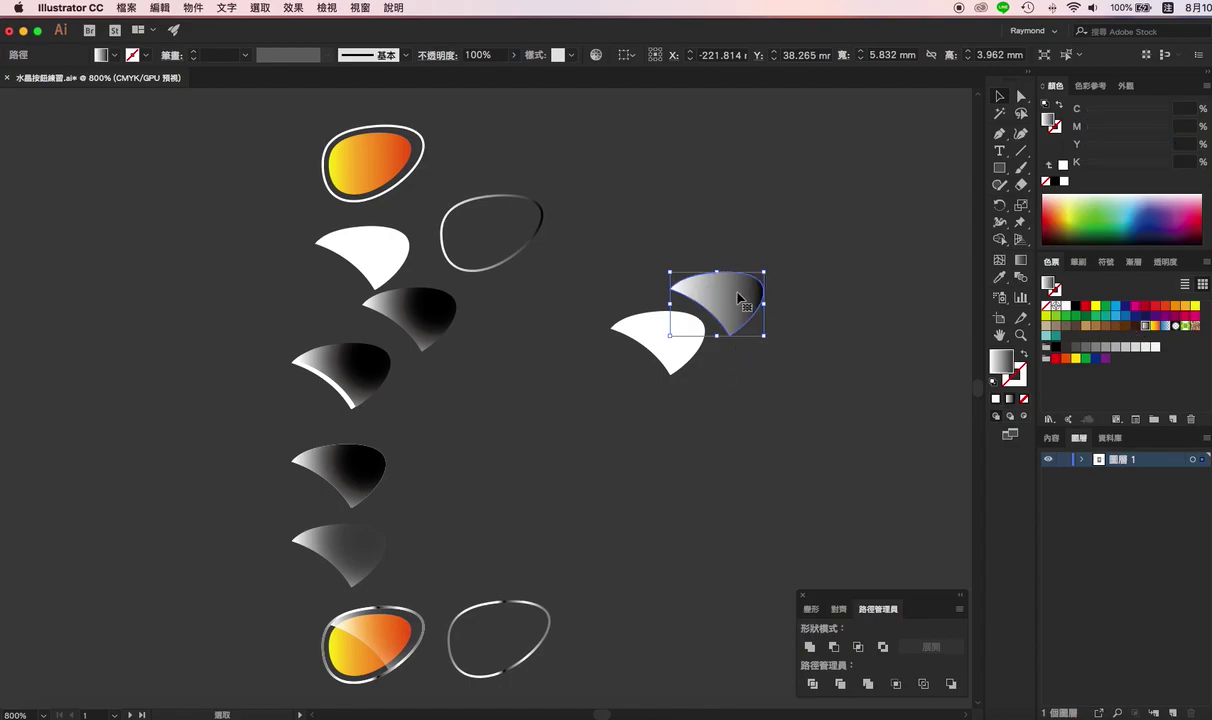
pyautogui.click(1133, 261)
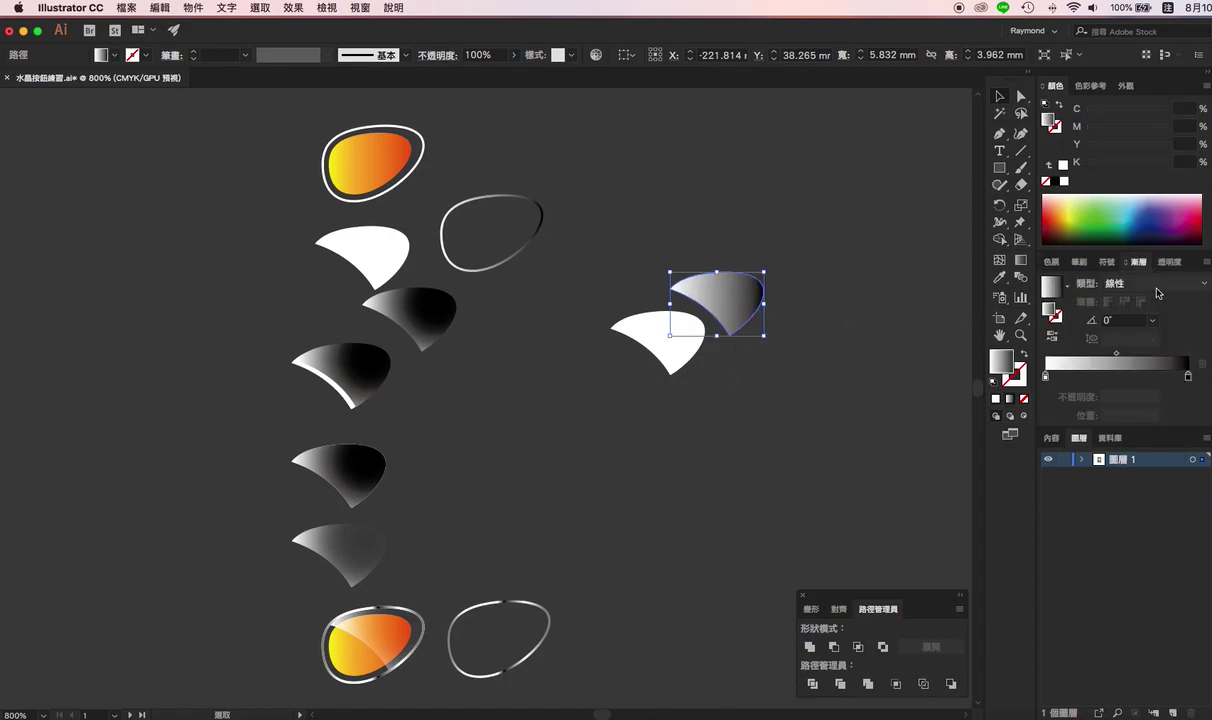
pyautogui.click(1150, 283)
pyautogui.click(1130, 315)
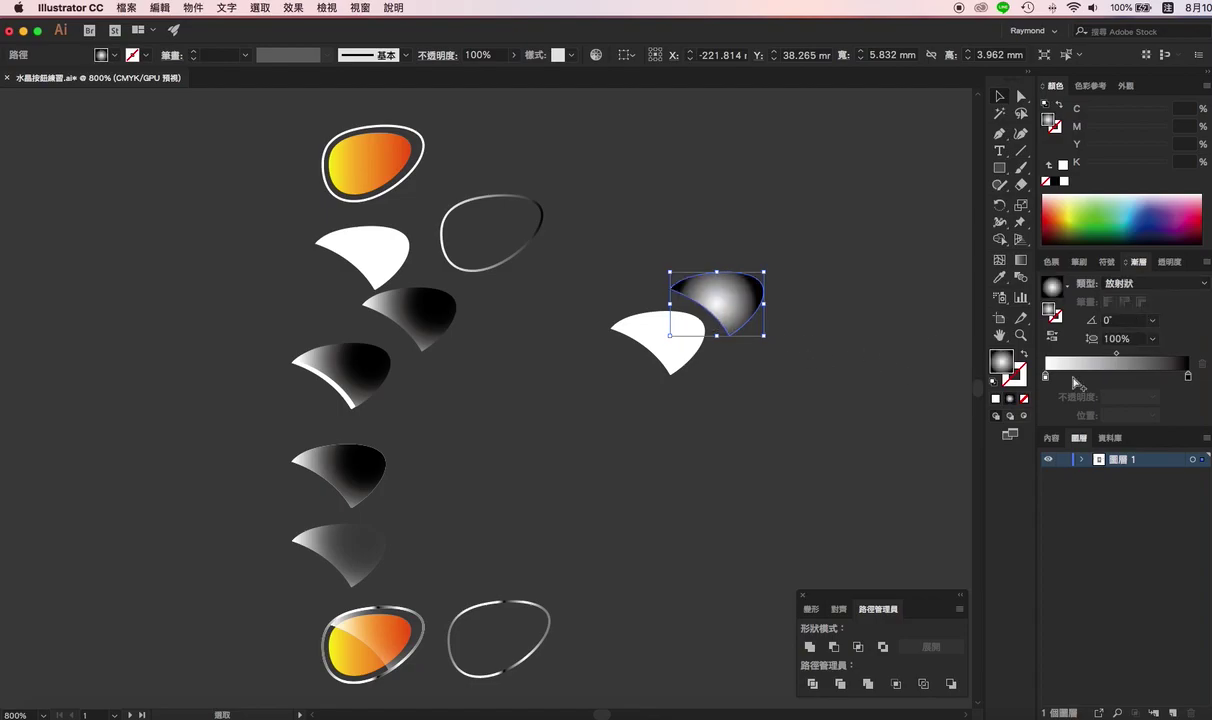
pyautogui.moveTo(1187, 377)
pyautogui.mouseDown()
pyautogui.moveTo(1072, 378)
pyautogui.moveTo(1187, 377)
pyautogui.mouseUp()
pyautogui.moveTo(1114, 377)
pyautogui.mouseDown()
pyautogui.moveTo(1064, 378)
pyautogui.moveTo(1142, 377)
pyautogui.mouseUp()
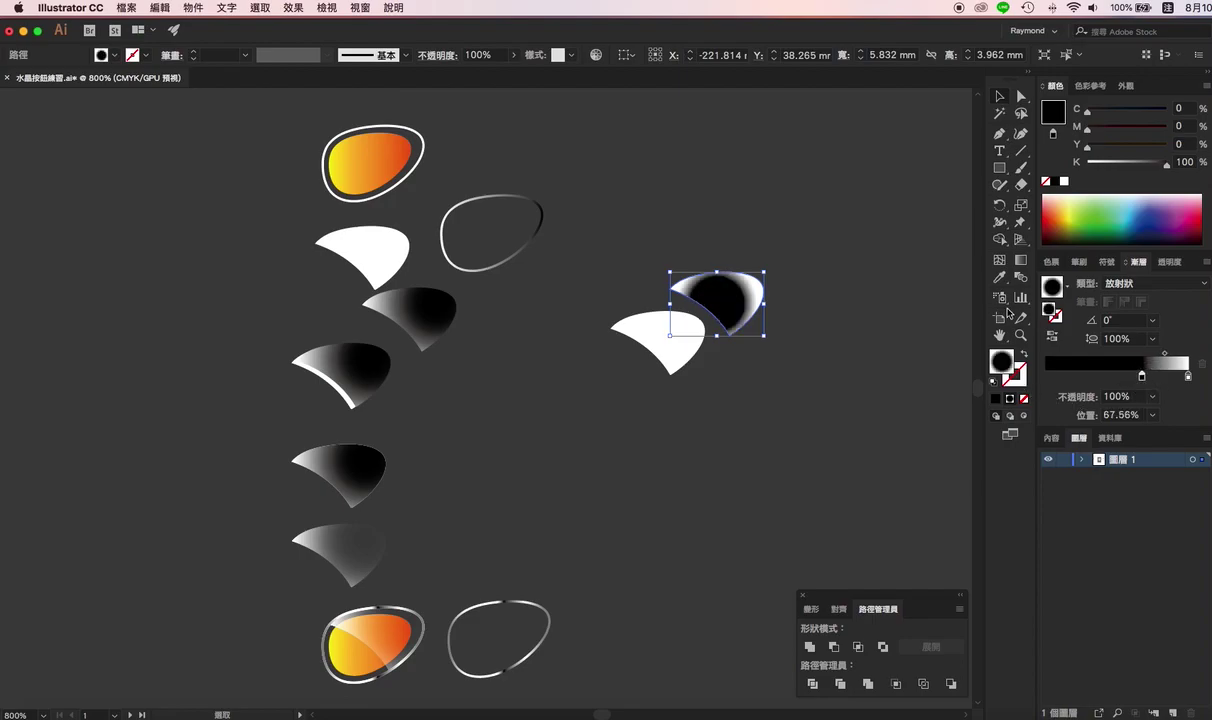
# Step: Drag the gradient's dark centre toward the copy's right tip and enlarge the black area
pyautogui.press('g')
pyautogui.moveTo(724, 305)
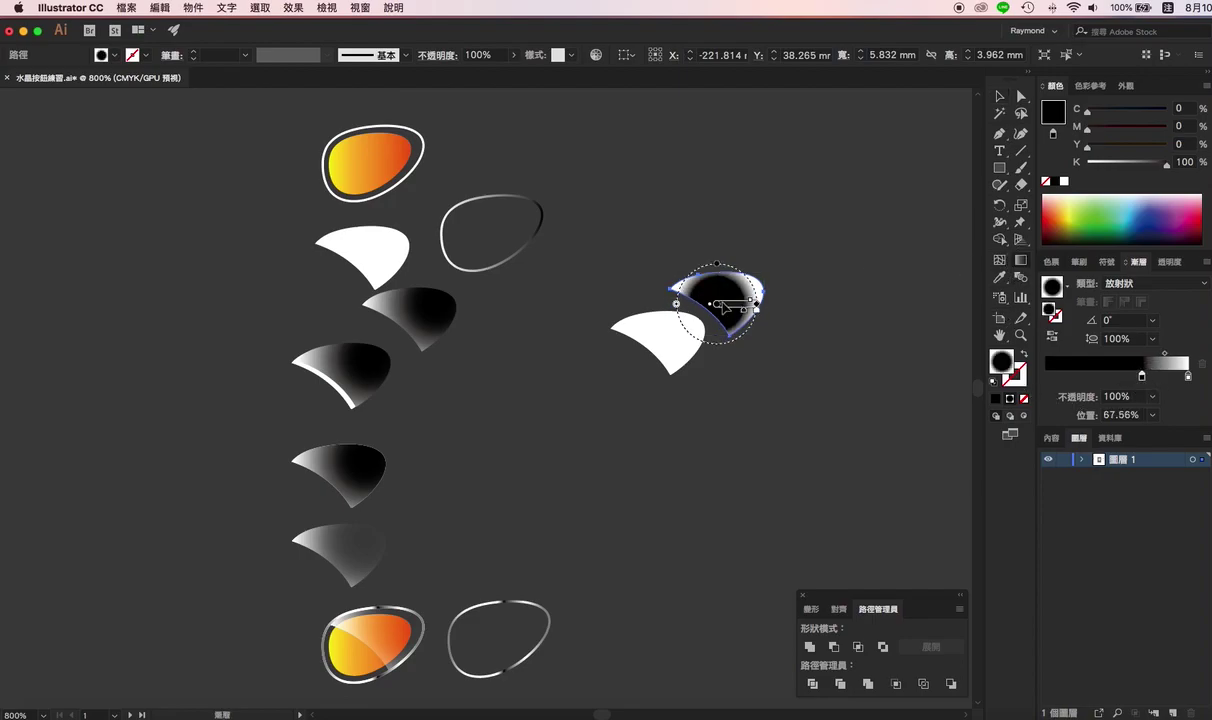
pyautogui.moveTo(735, 307); pyautogui.dragTo(770, 289)
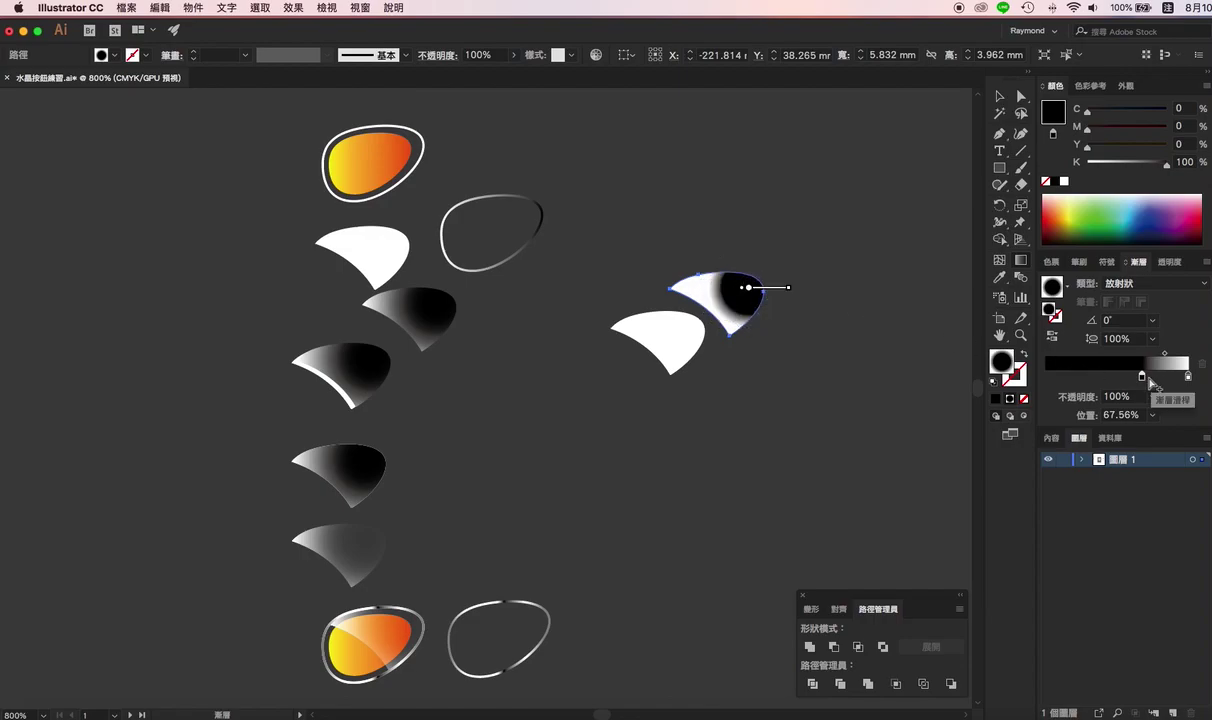
pyautogui.moveTo(1142, 376)
pyautogui.mouseDown()
pyautogui.moveTo(1128, 377)
pyautogui.moveTo(1163, 380)
pyautogui.moveTo(1131, 377)
pyautogui.mouseUp()
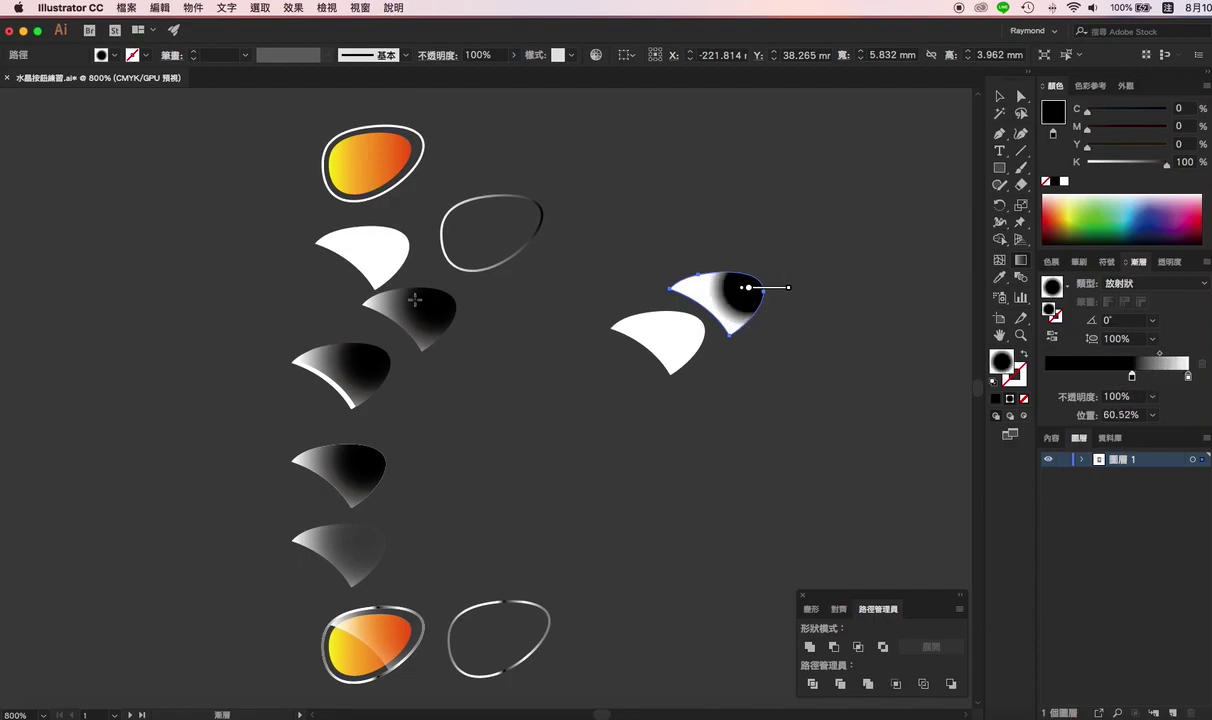
pyautogui.press('v')
pyautogui.click(406, 311)
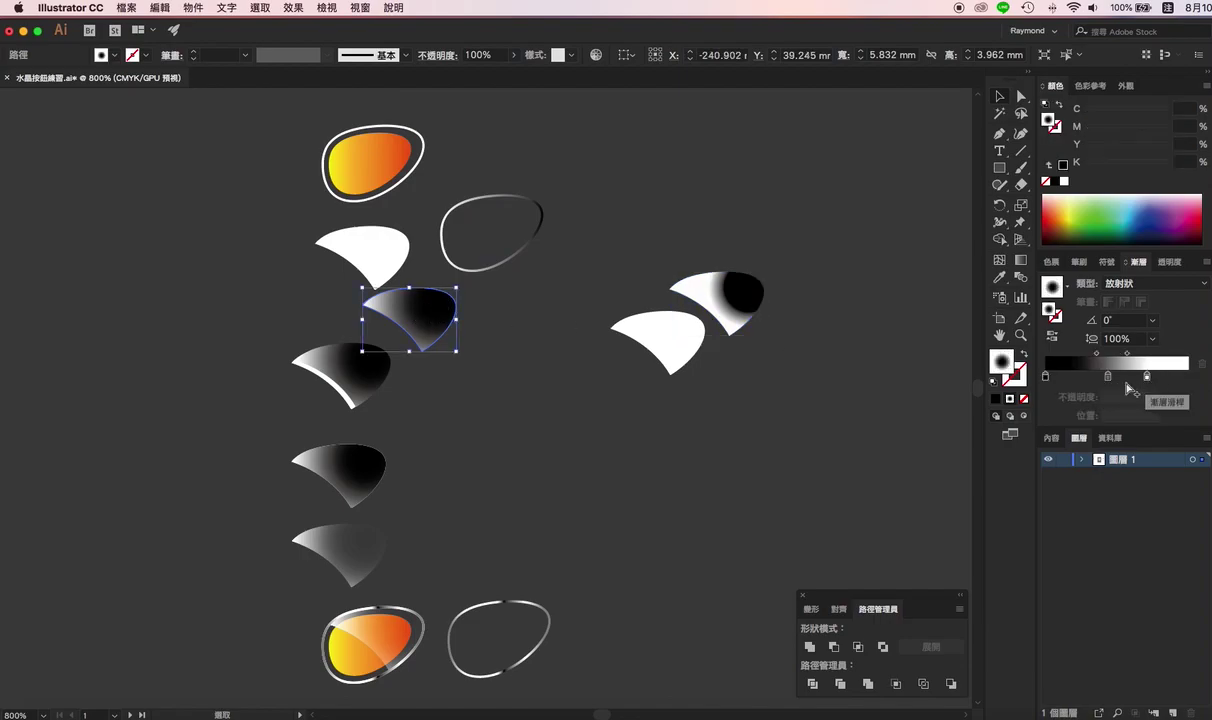
pyautogui.click(737, 312)
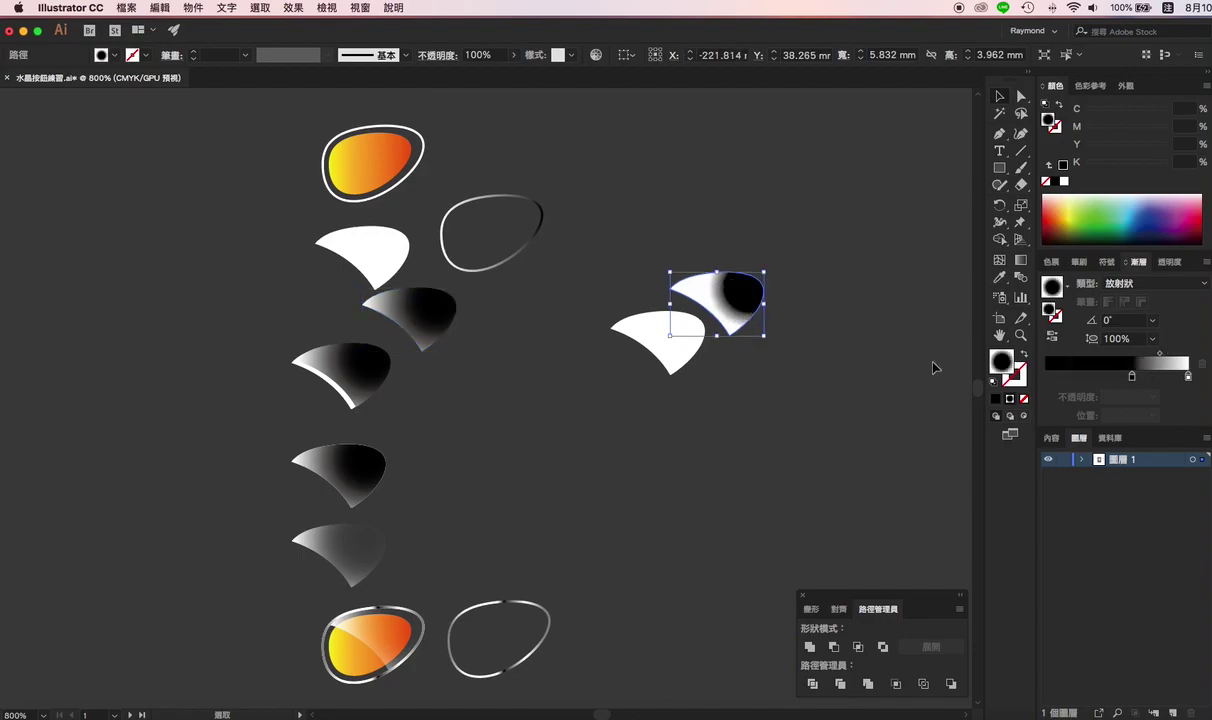
# Step: Add a dark grey 80% K gradient stop and move the black stop to 53%
pyautogui.click(1157, 377)
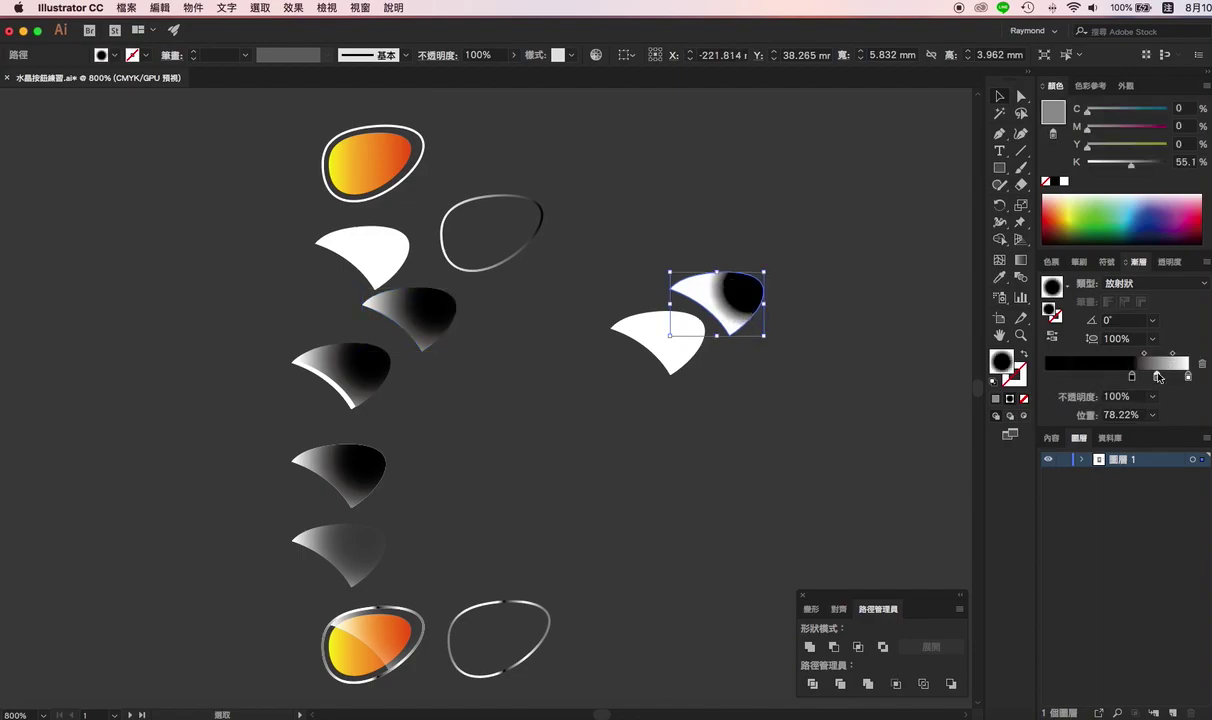
pyautogui.doubleClick(1157, 377)
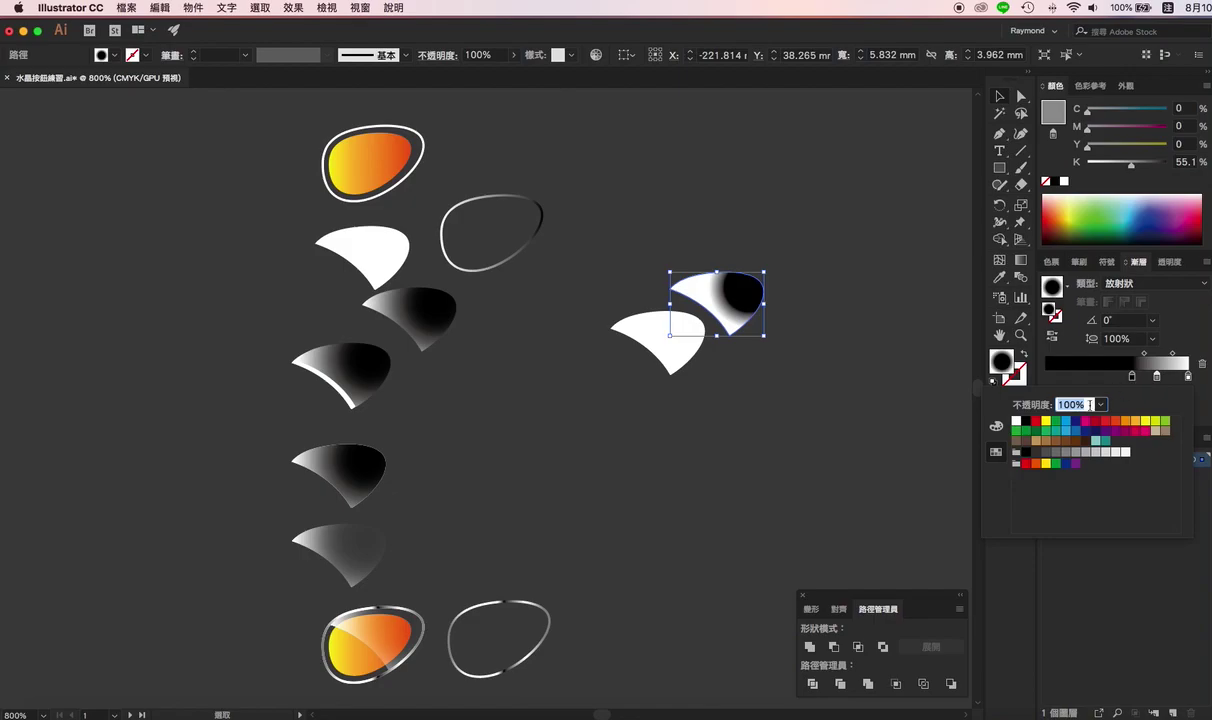
pyautogui.click(1046, 452)
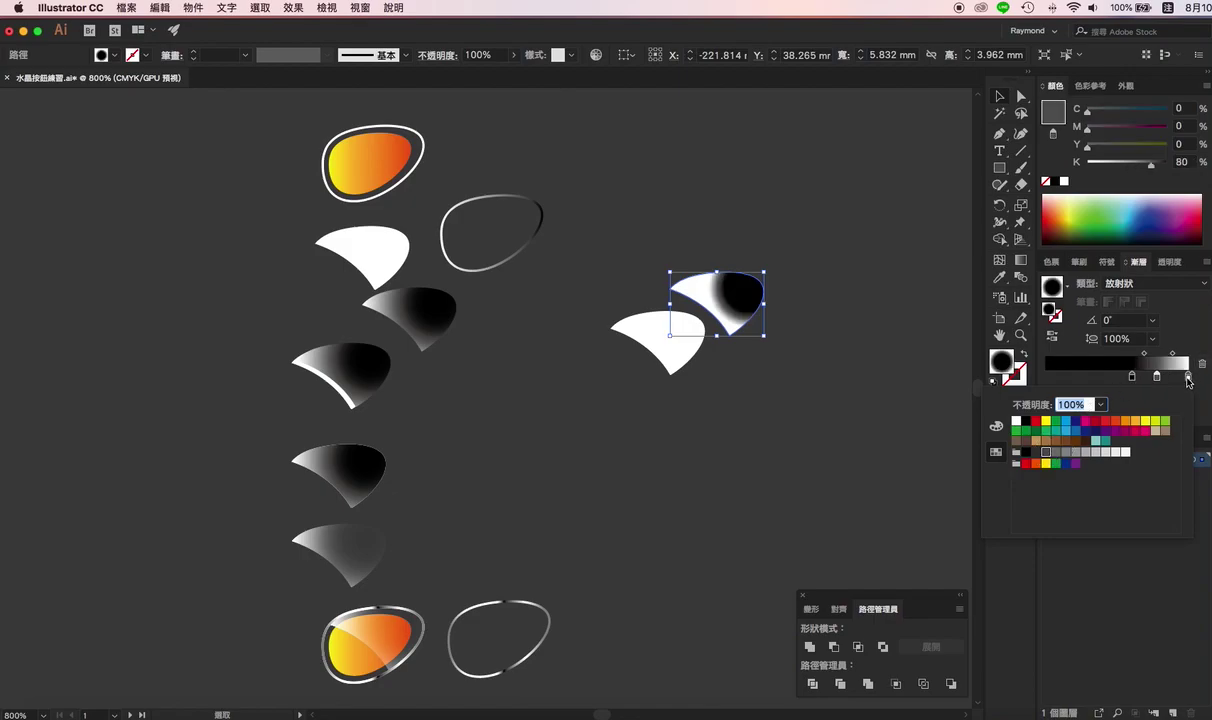
pyautogui.press('Escape')
pyautogui.moveTo(1131, 376)
pyautogui.mouseDown()
pyautogui.moveTo(1105, 376)
pyautogui.moveTo(1141, 377)
pyautogui.mouseUp()
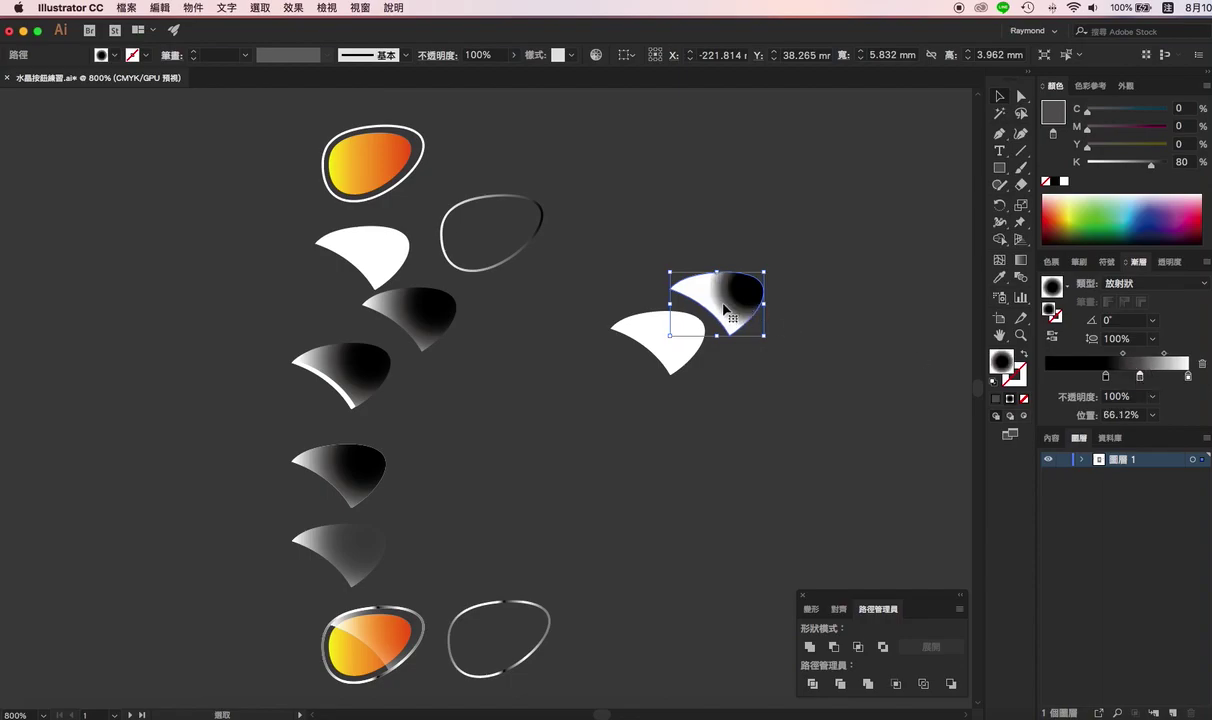
pyautogui.moveTo(1106, 377)
pyautogui.mouseDown()
pyautogui.moveTo(1161, 377)
pyautogui.moveTo(1149, 377)
pyautogui.mouseUp()
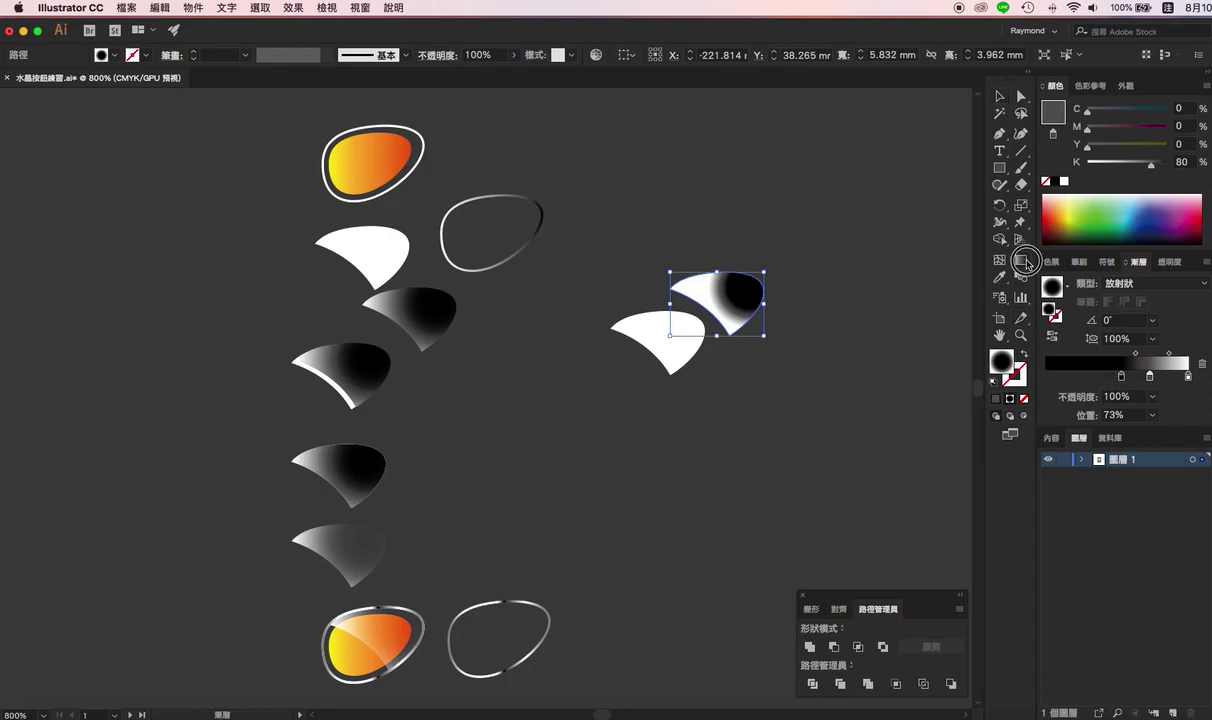
# Step: Reshape the radial gradient's spread on the shape with the Gradient tool
pyautogui.press('g')
pyautogui.moveTo(787, 291); pyautogui.dragTo(777, 296)
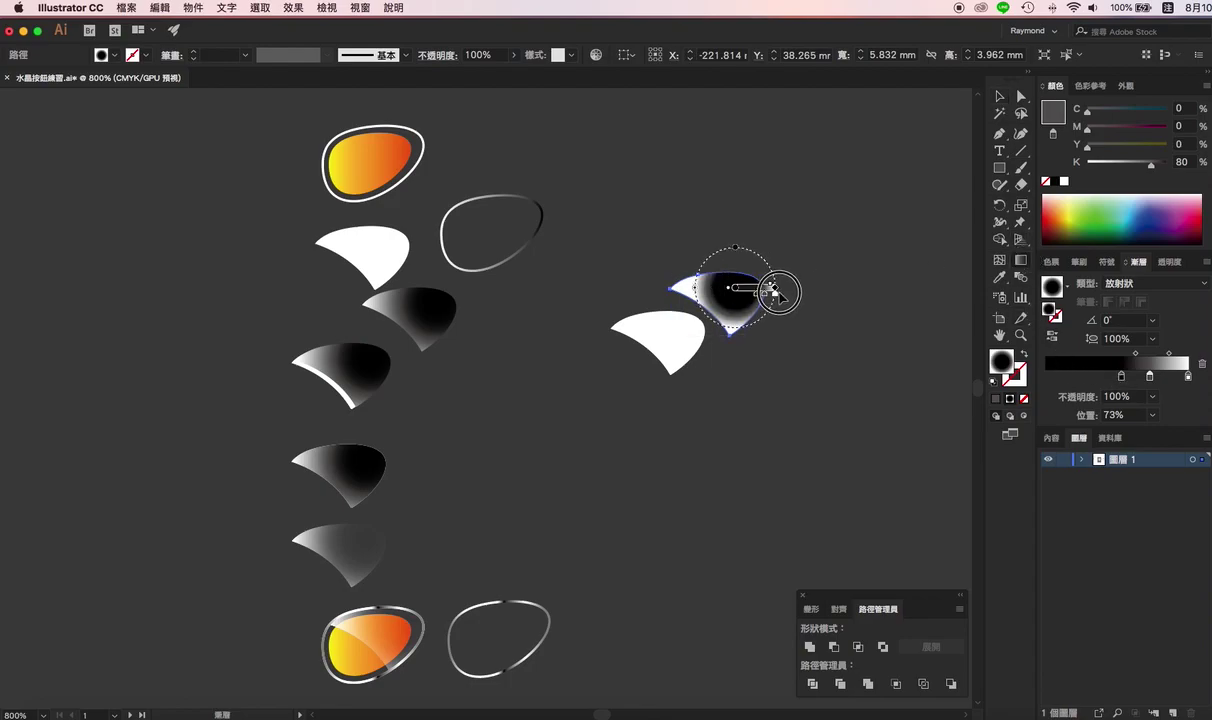
pyautogui.click(777, 296)
pyautogui.moveTo(773, 290); pyautogui.dragTo(795, 303)
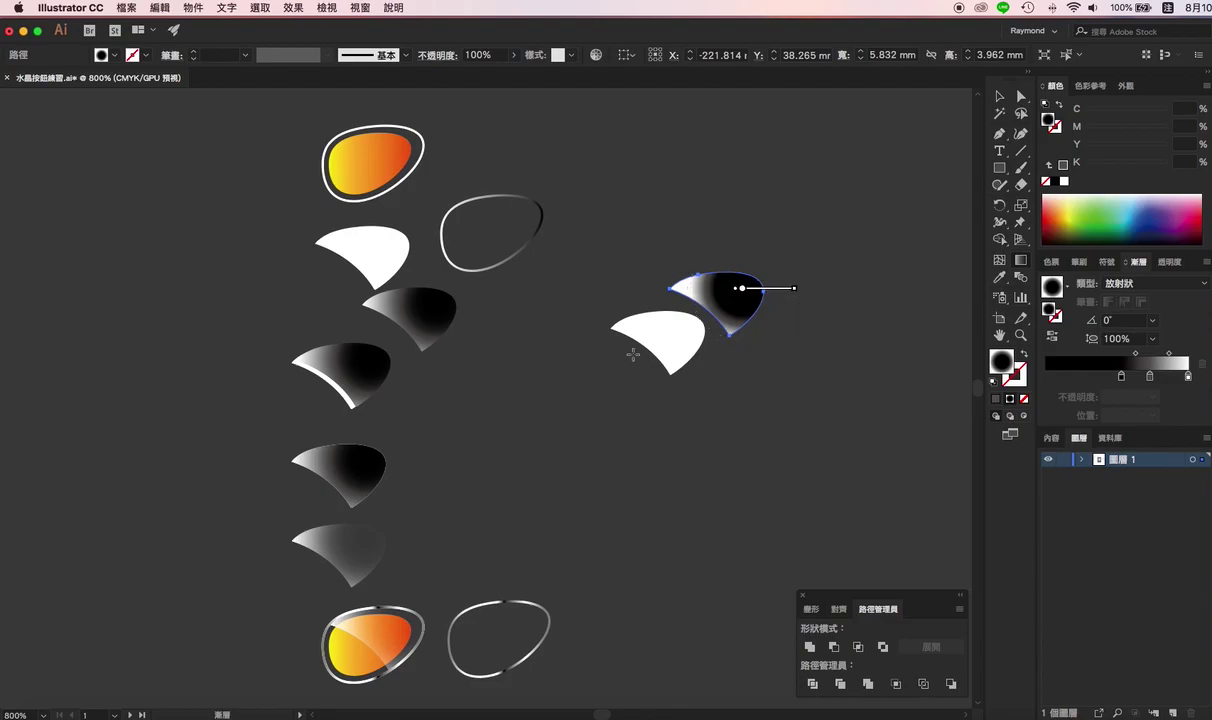
# Step: Stack the gradient piece onto the white copy and turn them into an opacity mask
pyautogui.click(1000, 96)
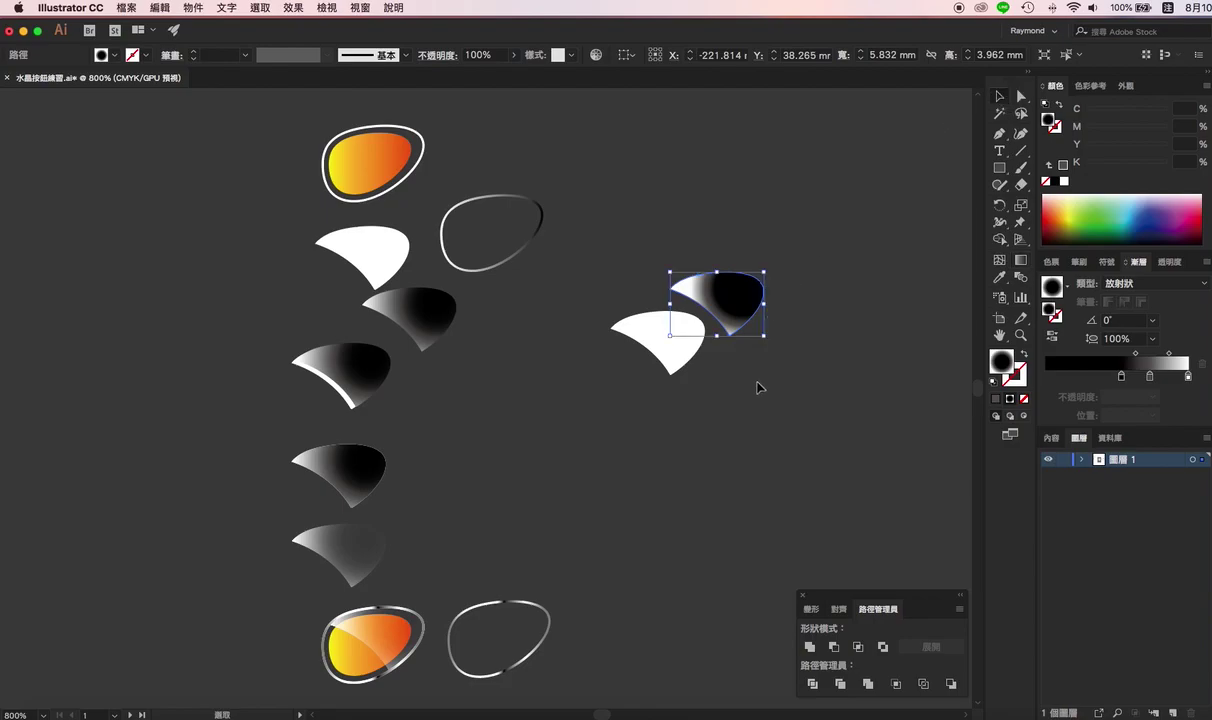
pyautogui.click(748, 365)
pyautogui.moveTo(726, 323); pyautogui.dragTo(683, 352)
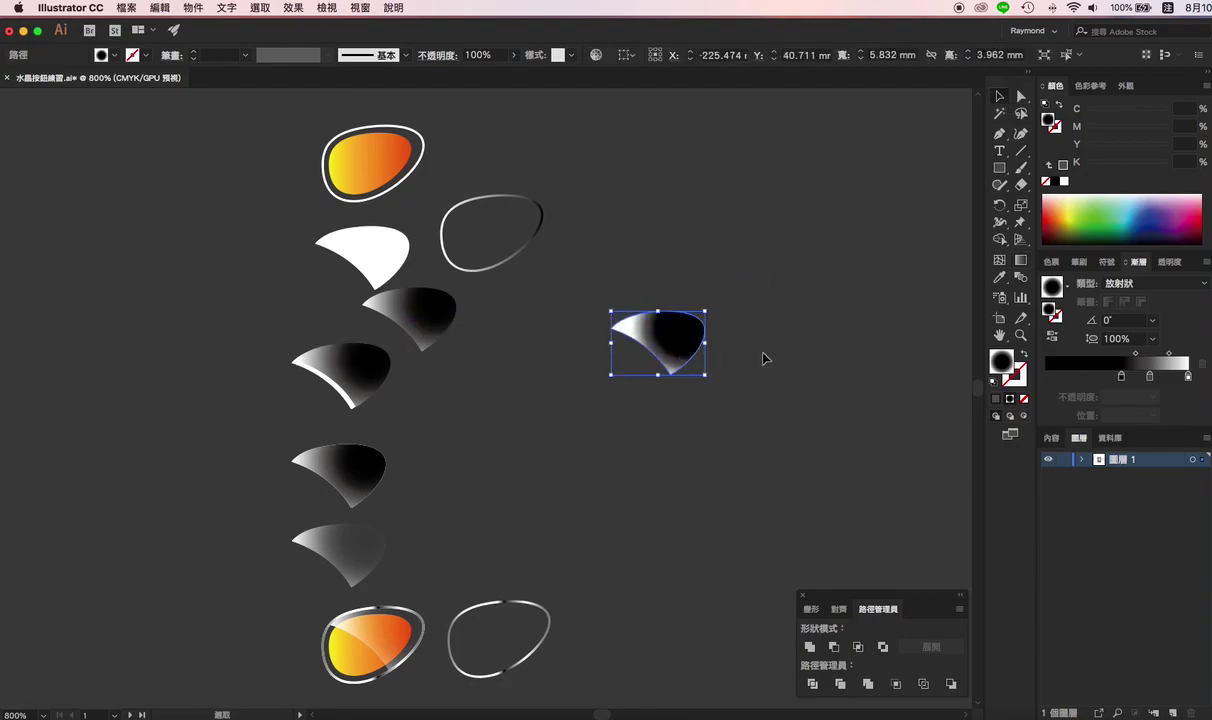
pyautogui.moveTo(795, 265); pyautogui.dragTo(585, 407)
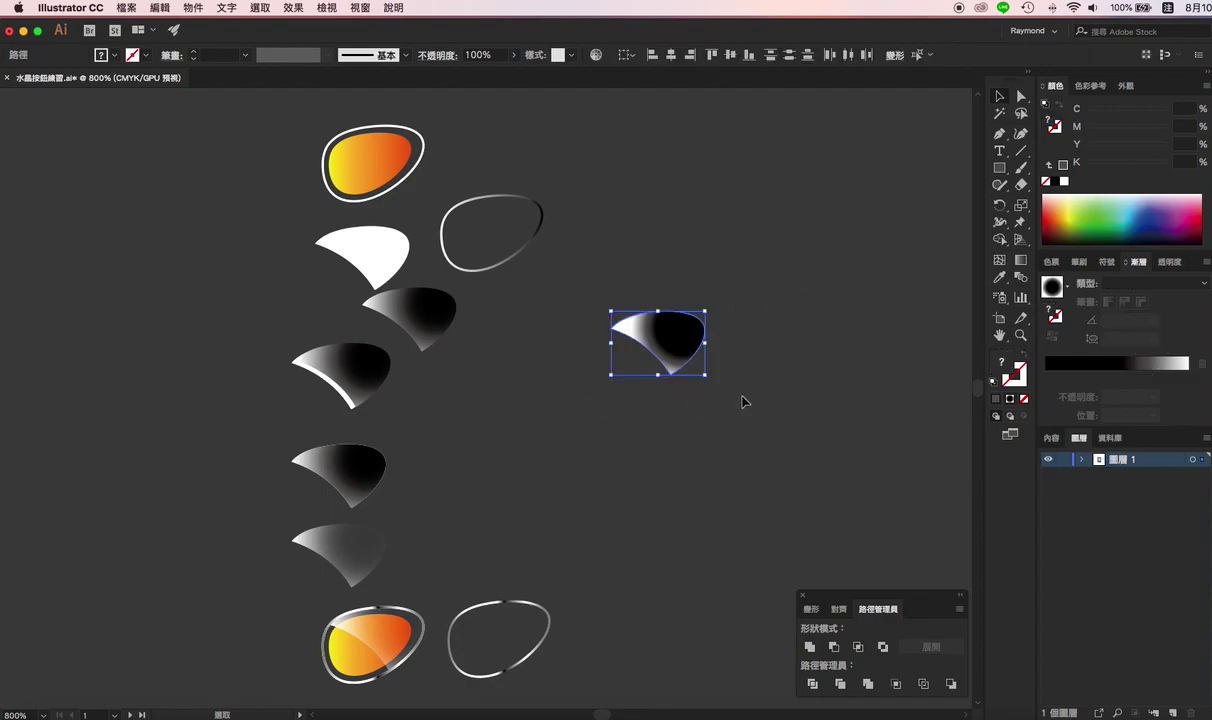
pyautogui.click(1168, 262)
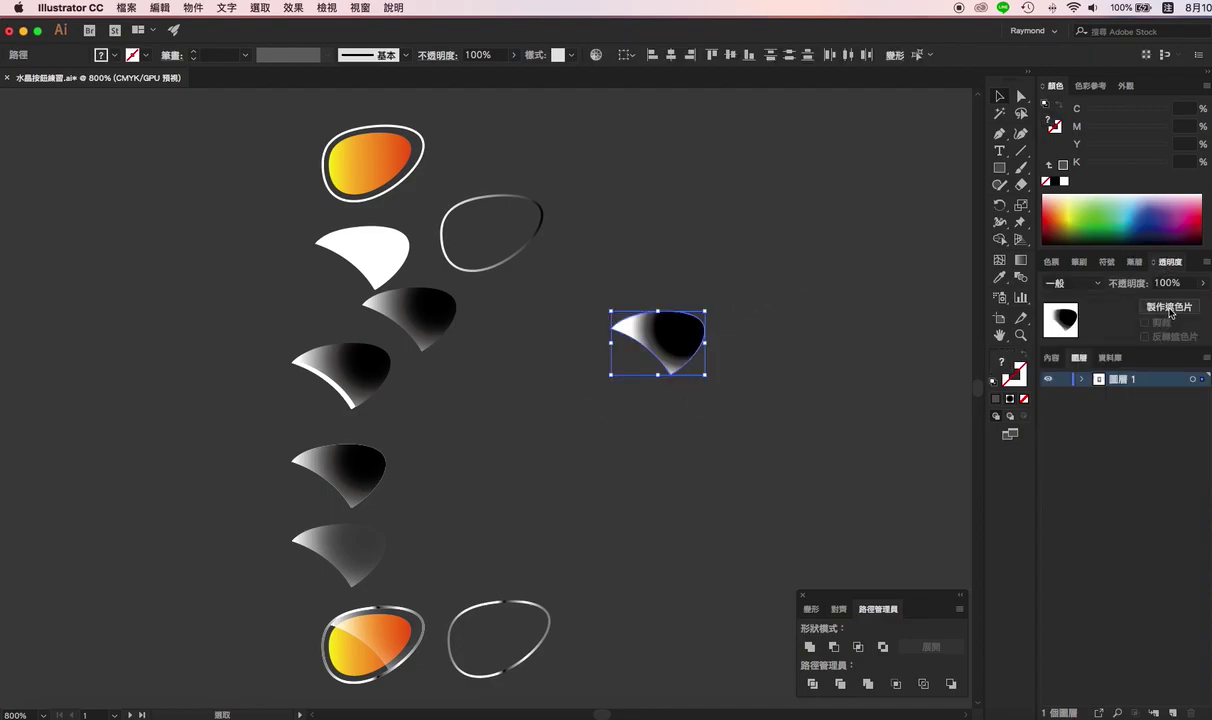
pyautogui.click(1168, 307)
# Step: Move the masked highlight up onto the top orange shape
pyautogui.click(705, 423)
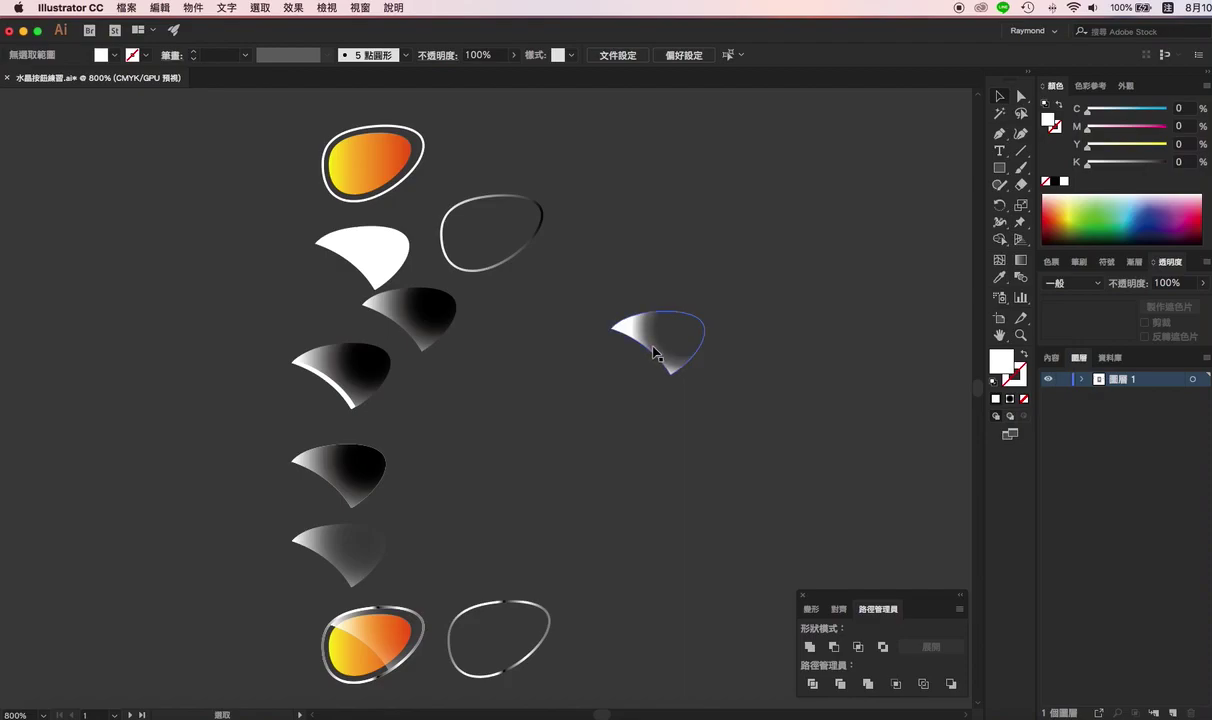
pyautogui.moveTo(655, 353); pyautogui.dragTo(432, 500)
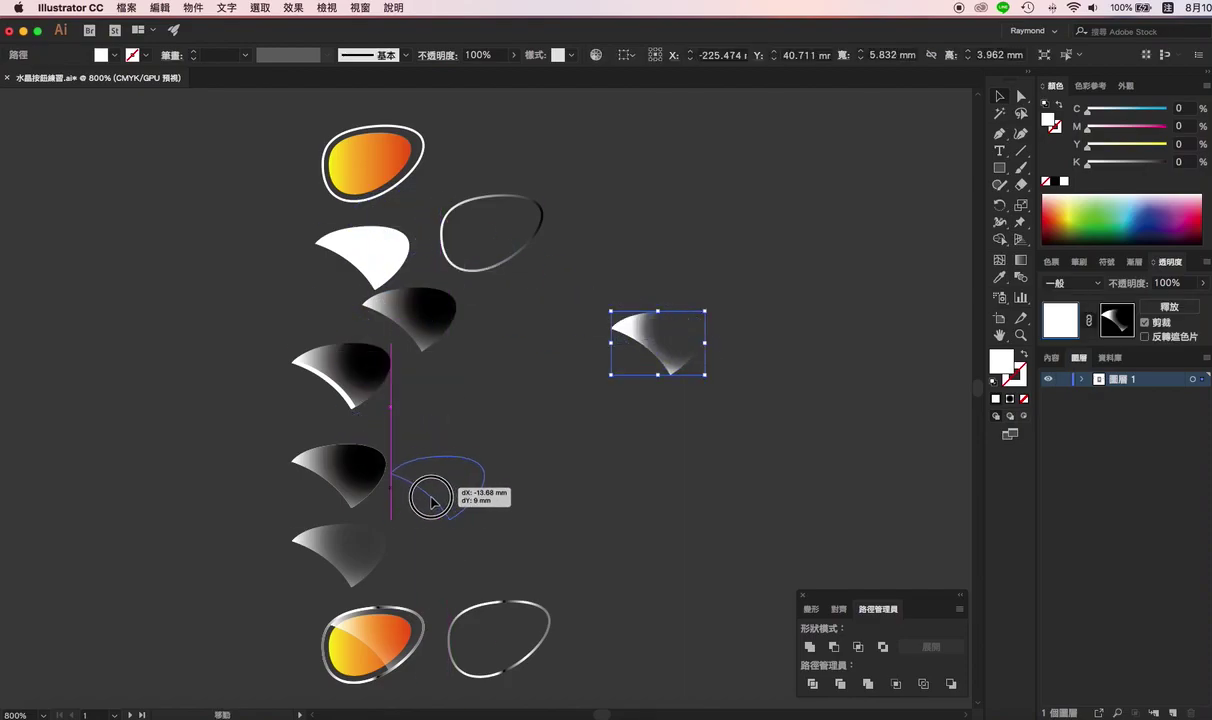
pyautogui.moveTo(432, 500)
pyautogui.mouseDown()
pyautogui.moveTo(368, 163)
pyautogui.moveTo(582, 176)
pyautogui.mouseUp()
pyautogui.click(473, 148)
# Step: Deselect the highlight and zoom in on the lower shapes
pyautogui.click(549, 427)
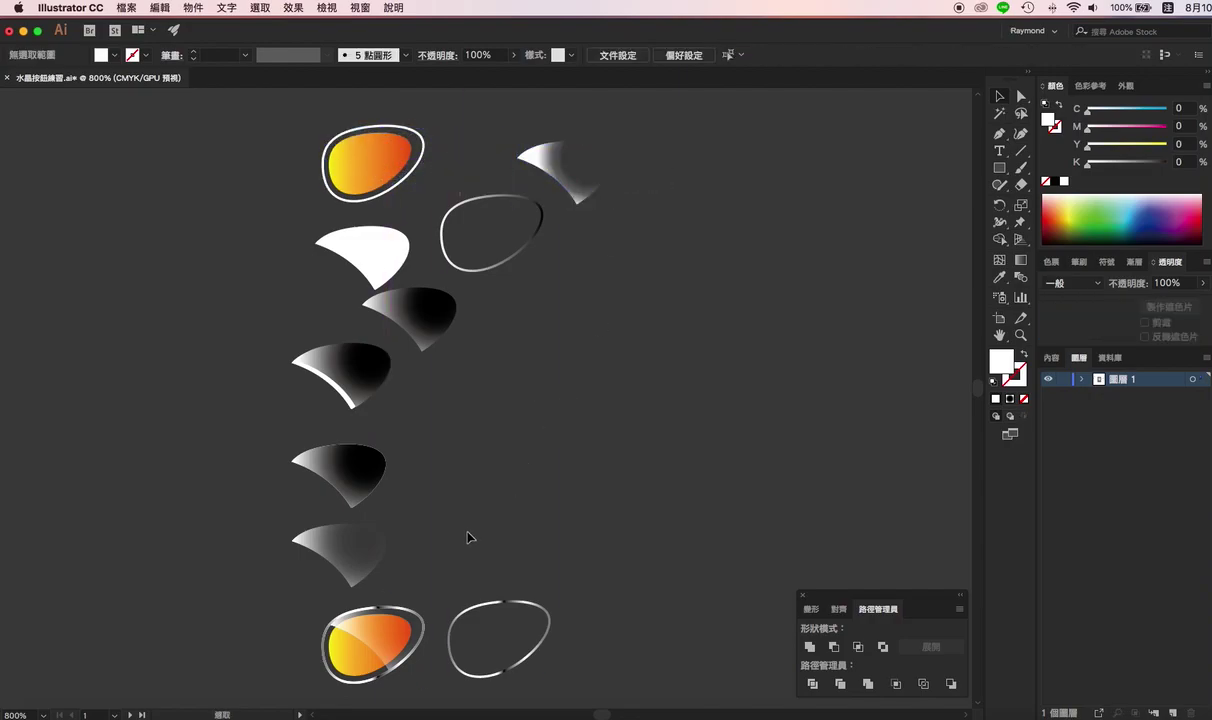
pyautogui.press('a')
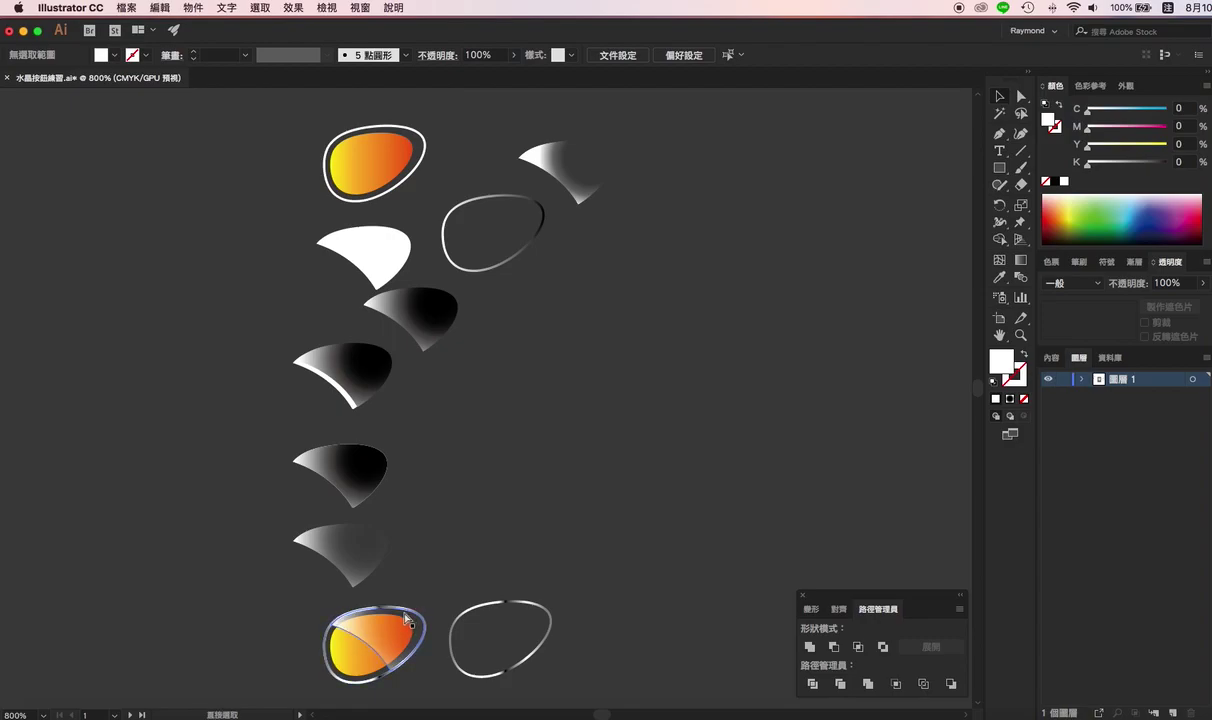
pyautogui.hotkey('ctrl', '+')
pyautogui.scroll(-5, 473, 446)
pyautogui.hscroll(-3, 473, 446)
pyautogui.press('v')
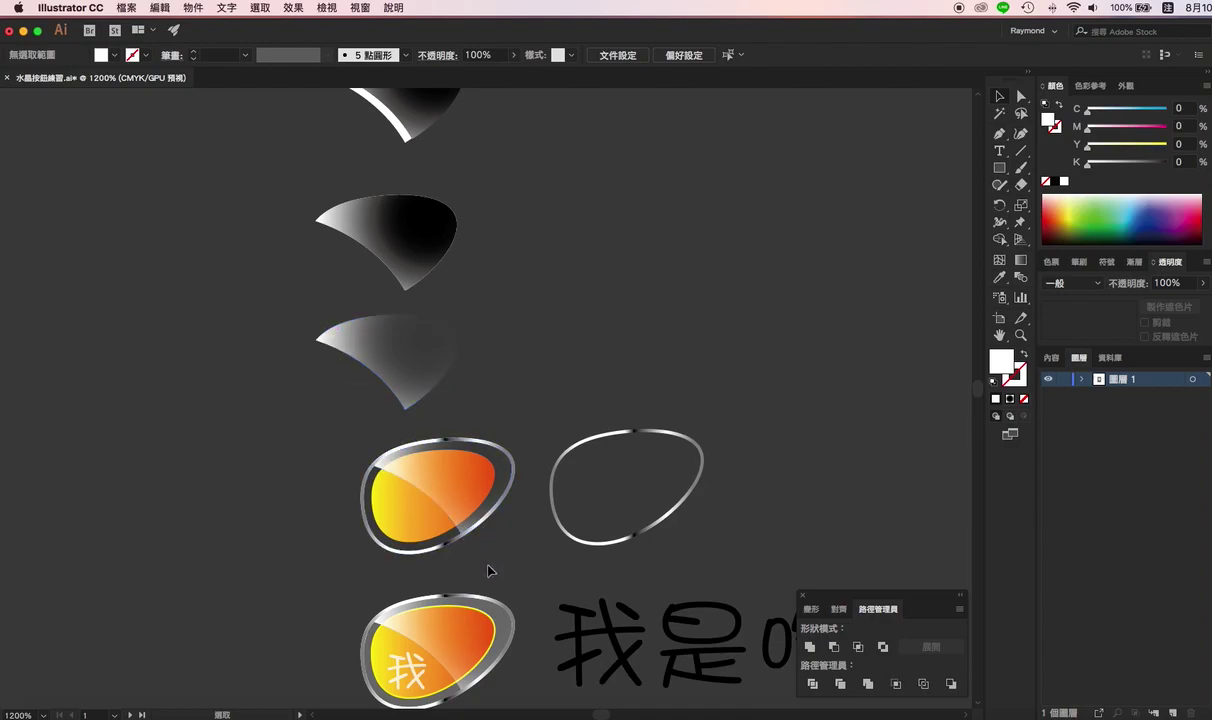
# Step: Scroll down past the glass buttons and select the orange shape with the shadow
pyautogui.scroll(-5, 495, 573)
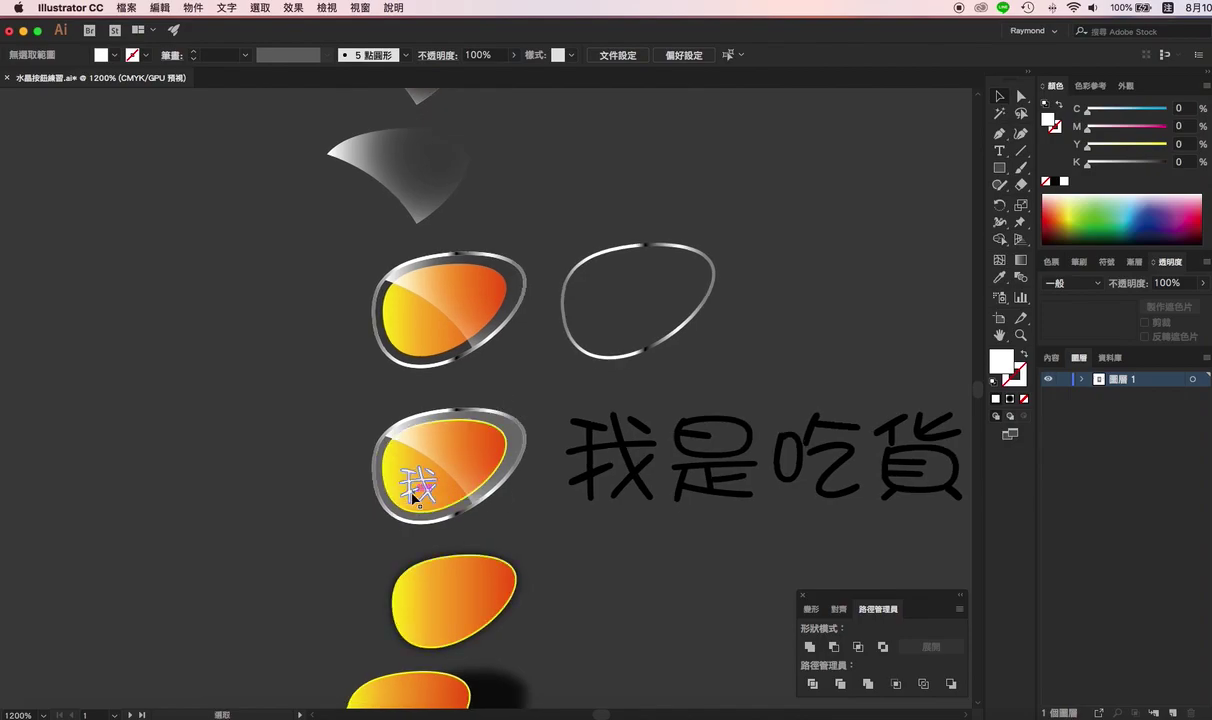
pyautogui.scroll(-4, 541, 450)
pyautogui.scroll(-1, 541, 441)
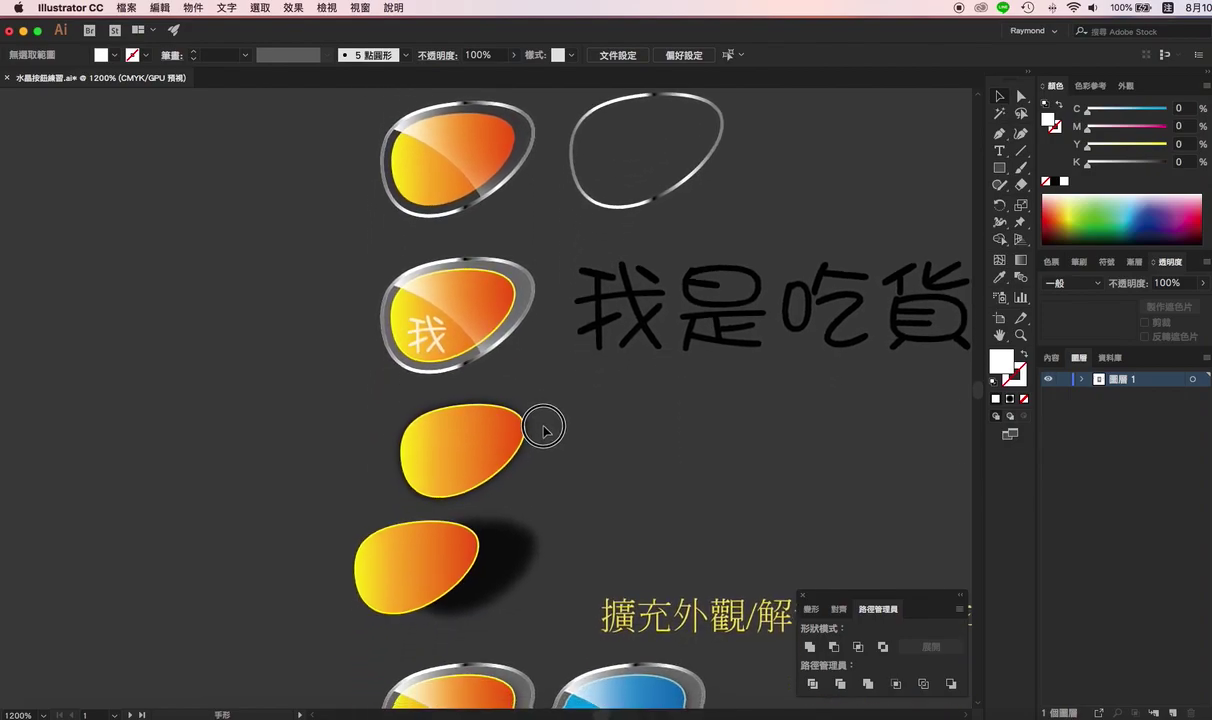
pyautogui.click(447, 342)
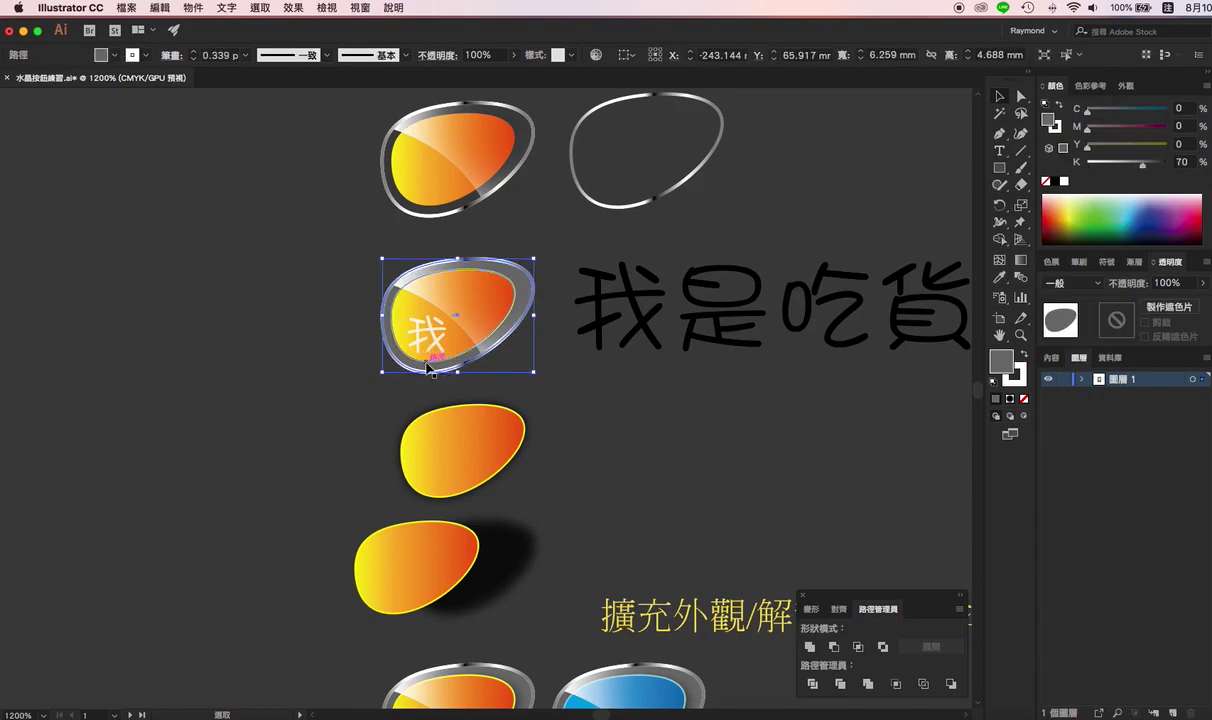
pyautogui.moveTo(563, 452); pyautogui.dragTo(554, 362)
pyautogui.scroll(-2, 554, 362)
pyautogui.scroll(-2, 552, 392)
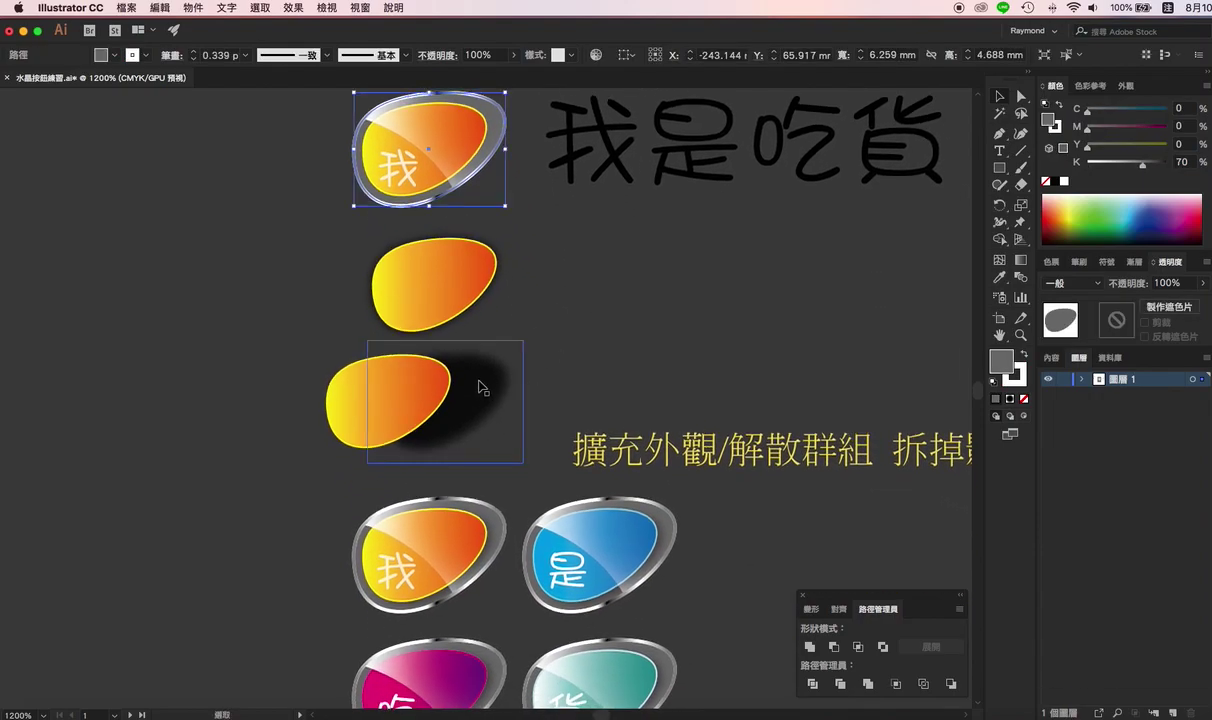
pyautogui.click(420, 395)
# Step: Apply a Drop Shadow with 75% opacity, 2.47 mm X/Y offsets and 1.76 mm blur
pyautogui.click(296, 8)
pyautogui.moveTo(316, 203)
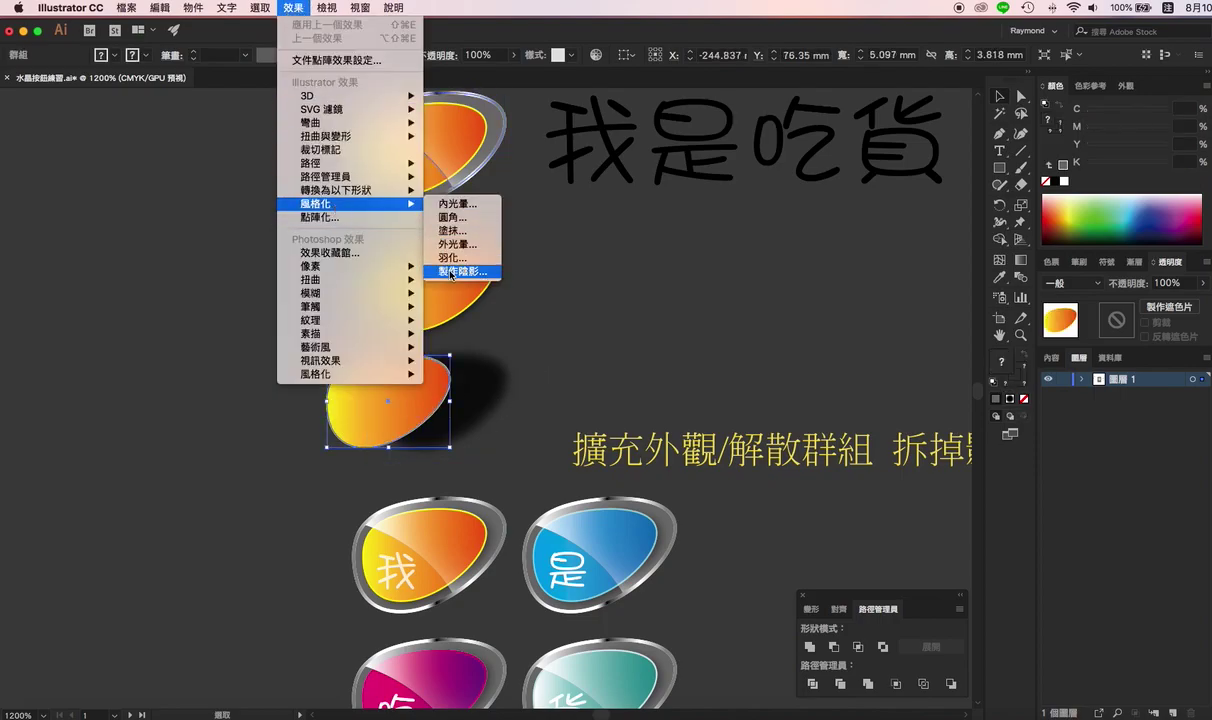
pyautogui.click(451, 273)
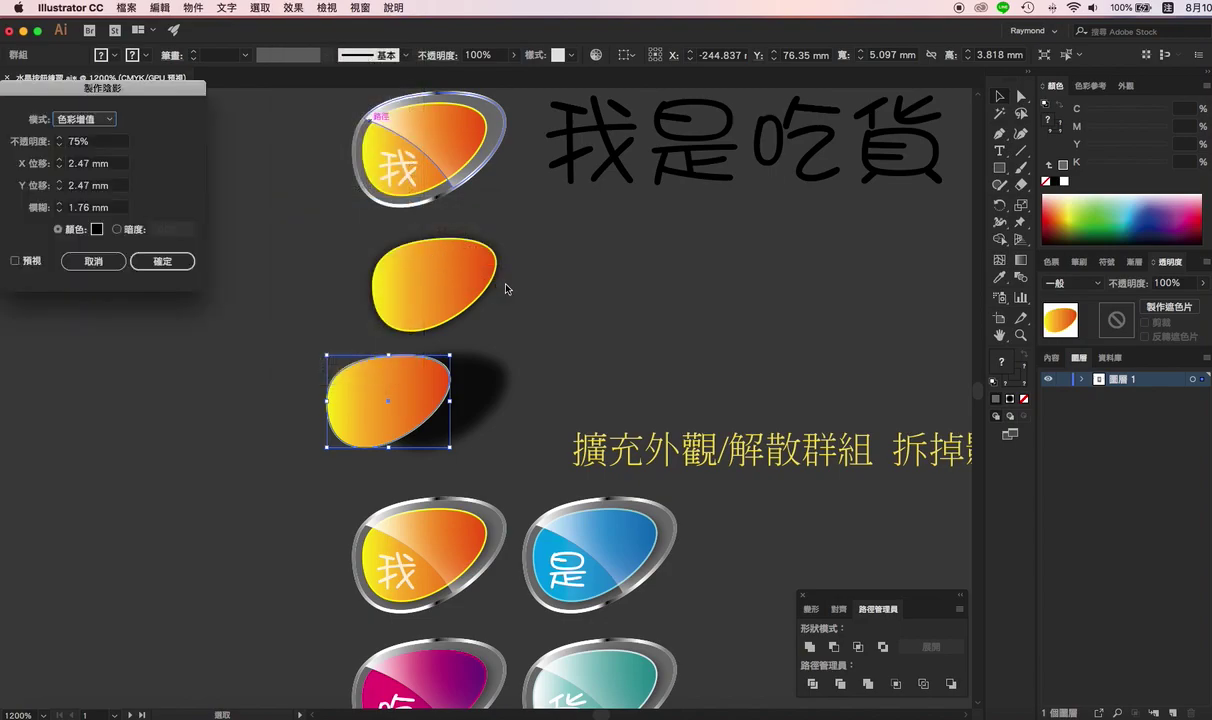
pyautogui.click(36, 261)
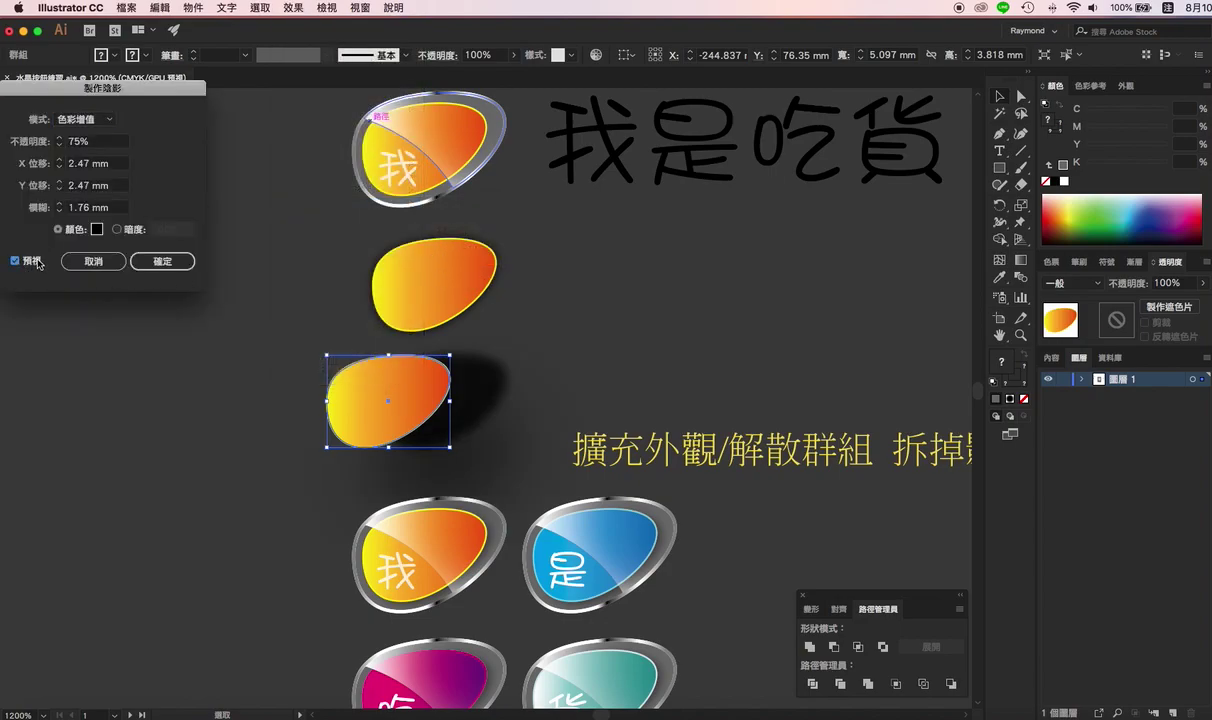
pyautogui.click(162, 261)
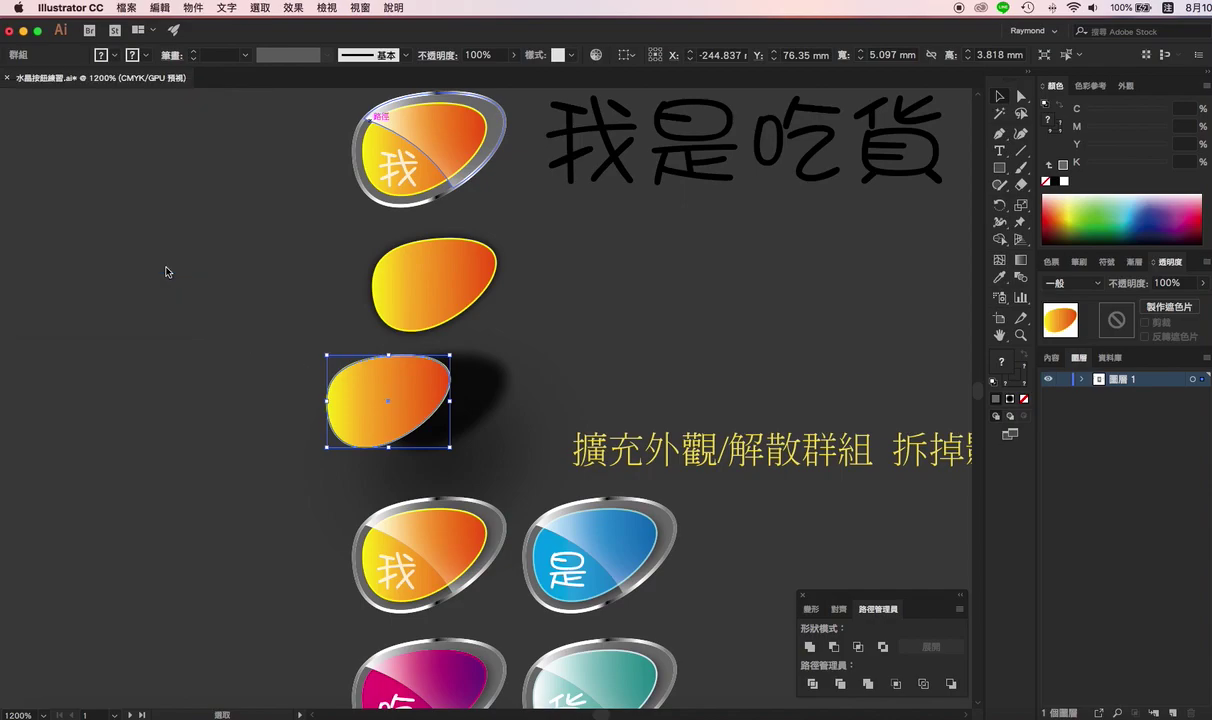
pyautogui.click(612, 366)
# Step: Expand the orange shape's appearance and drag the orange blob left, off its black shadow
pyautogui.moveTo(538, 484); pyautogui.dragTo(506, 226)
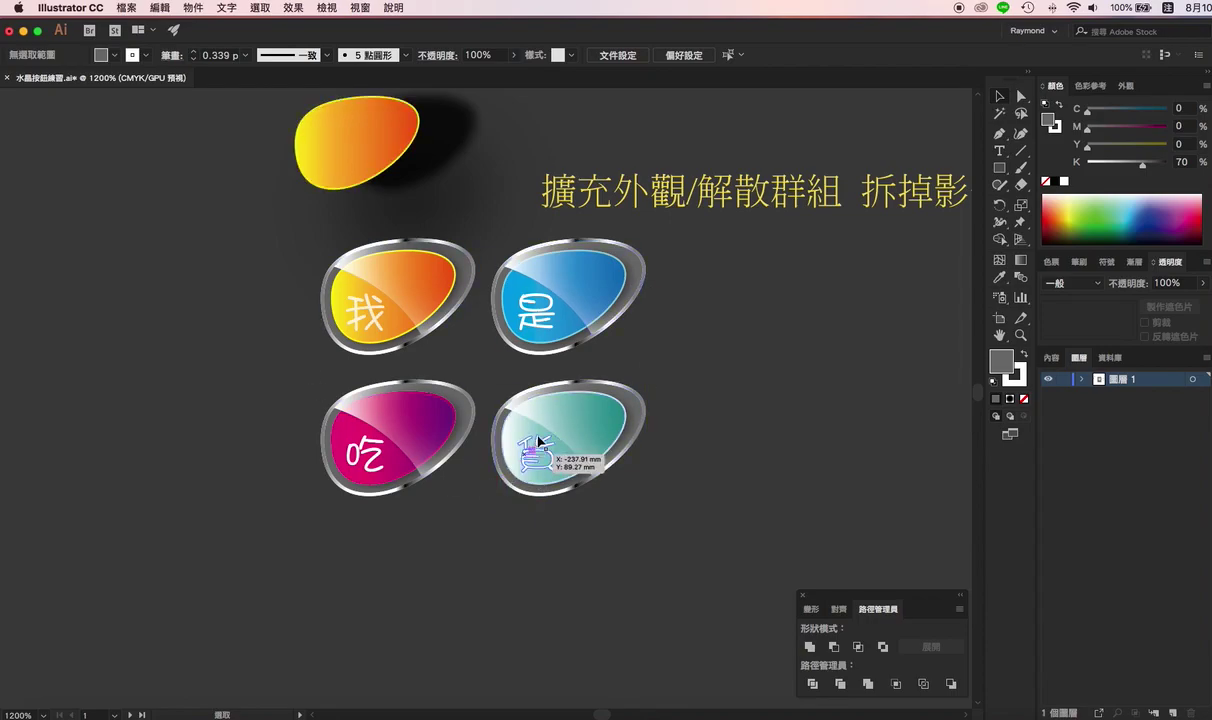
pyautogui.moveTo(660, 352); pyautogui.dragTo(637, 490)
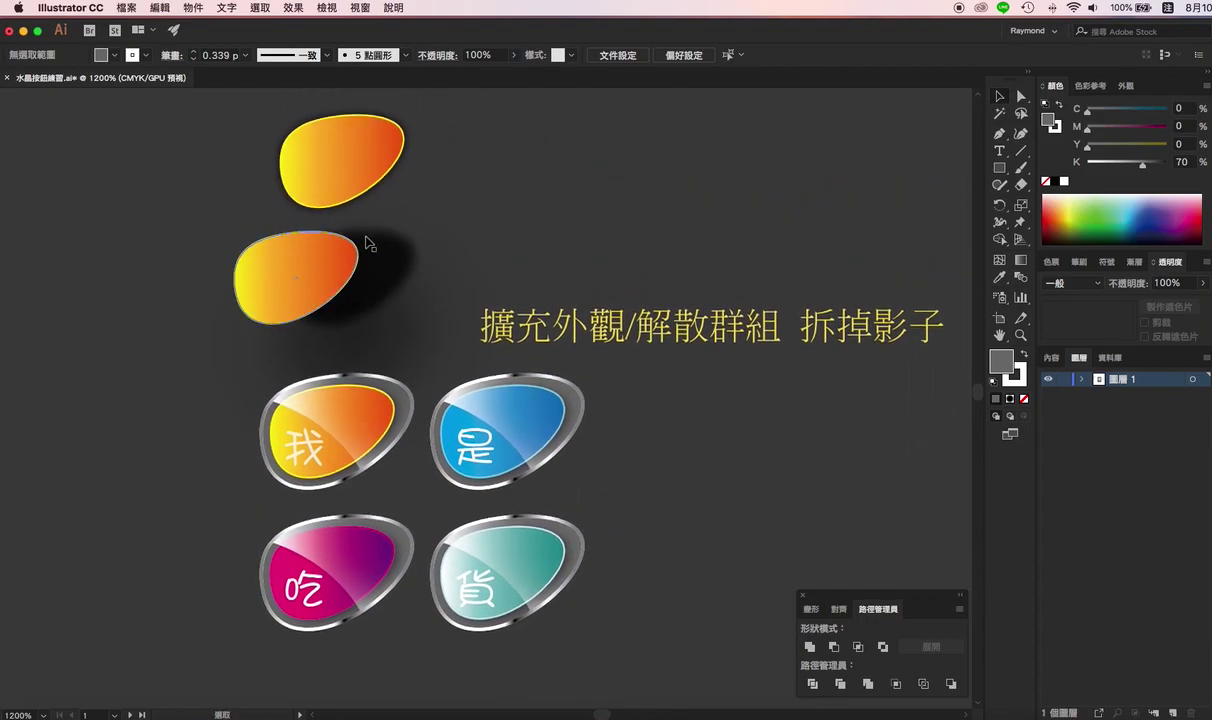
pyautogui.click(391, 249)
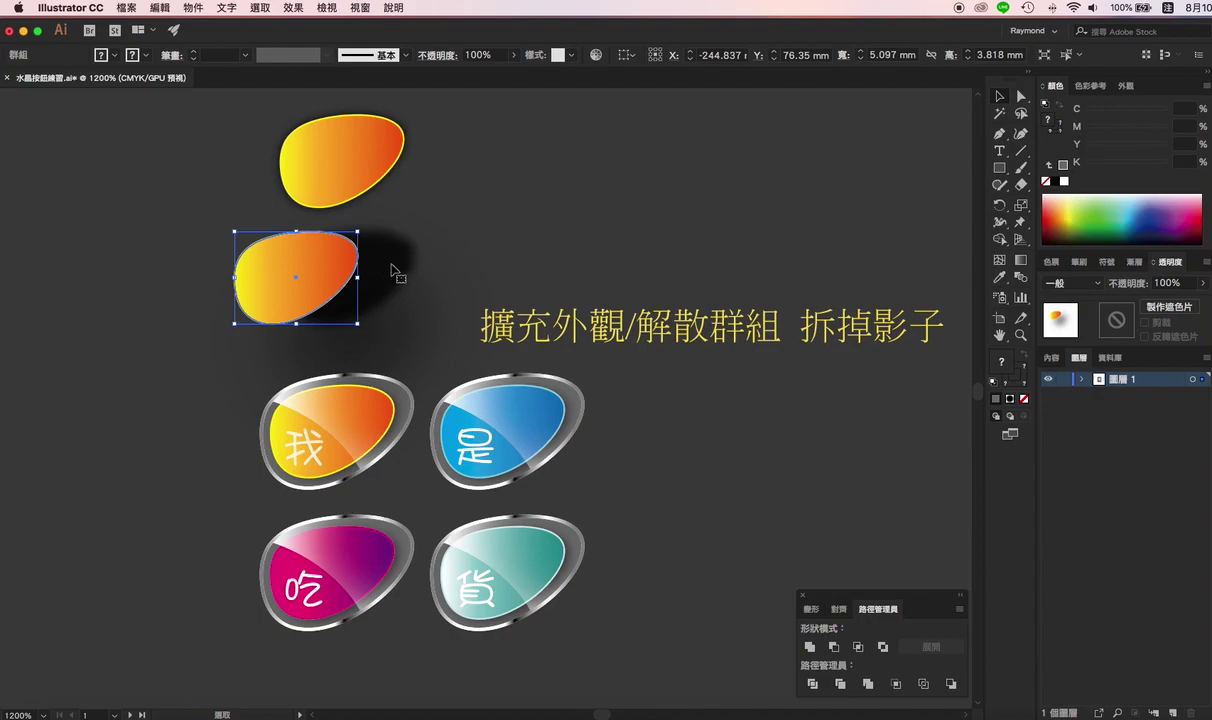
pyautogui.click(193, 8)
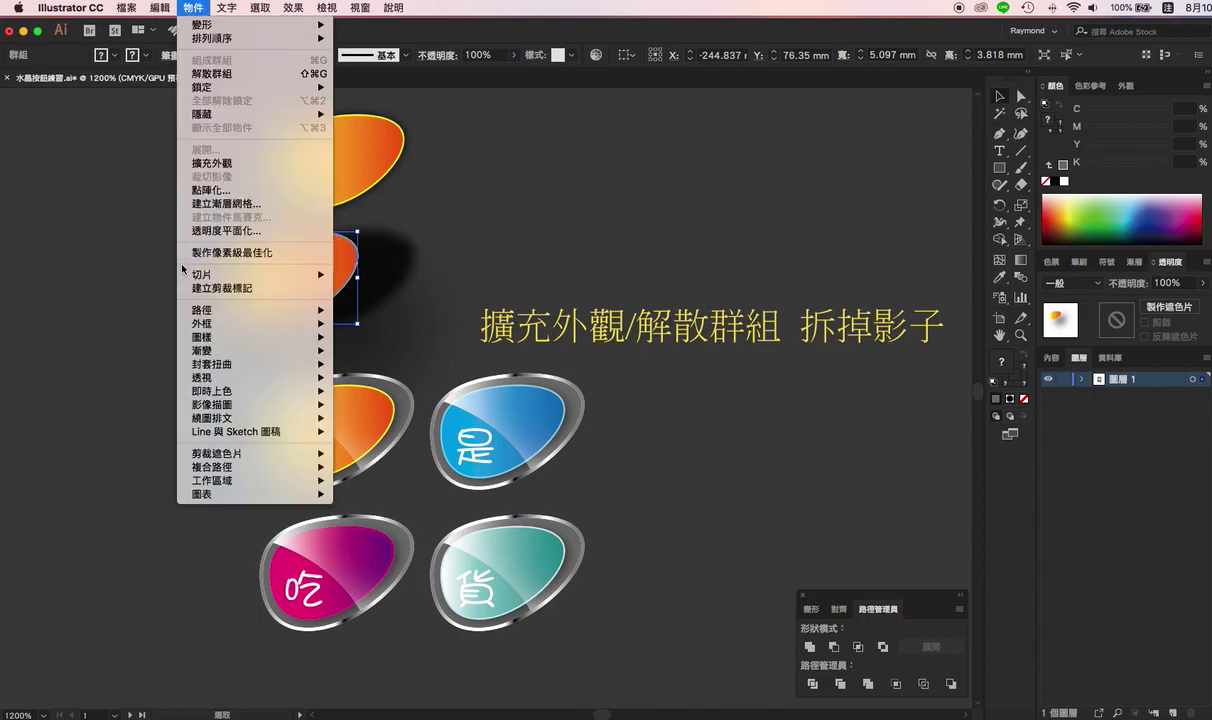
pyautogui.click(233, 164)
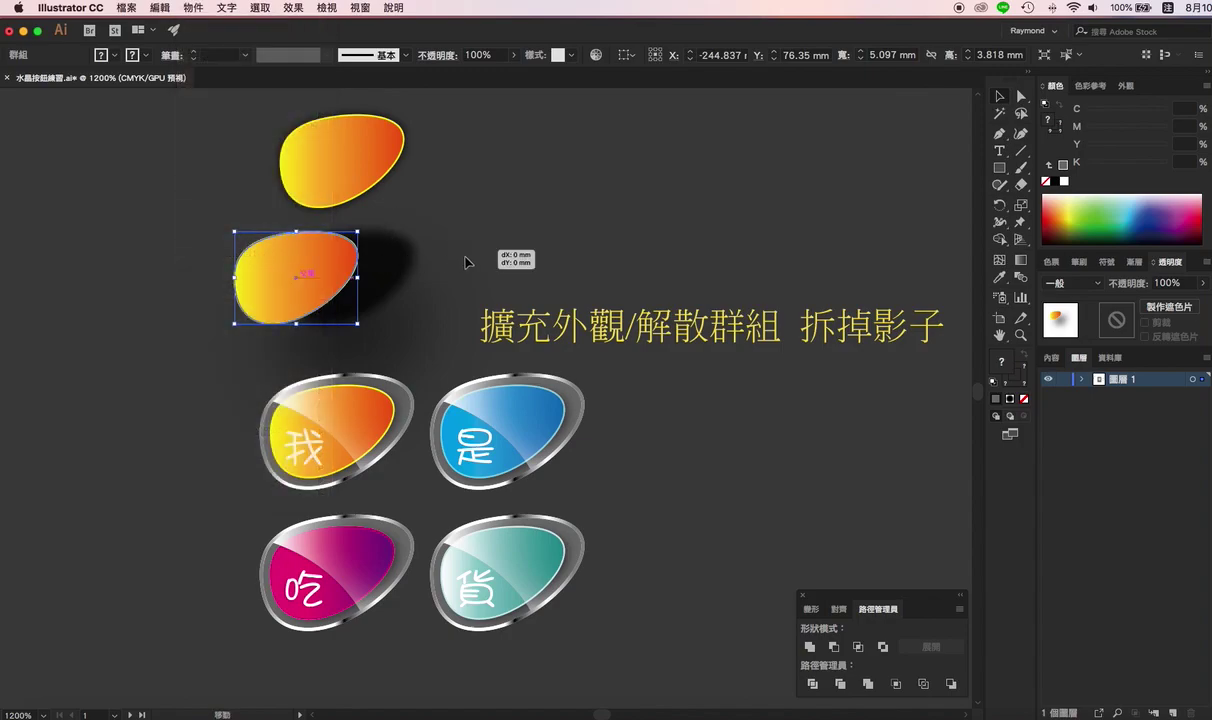
pyautogui.moveTo(322, 278); pyautogui.dragTo(245, 272)
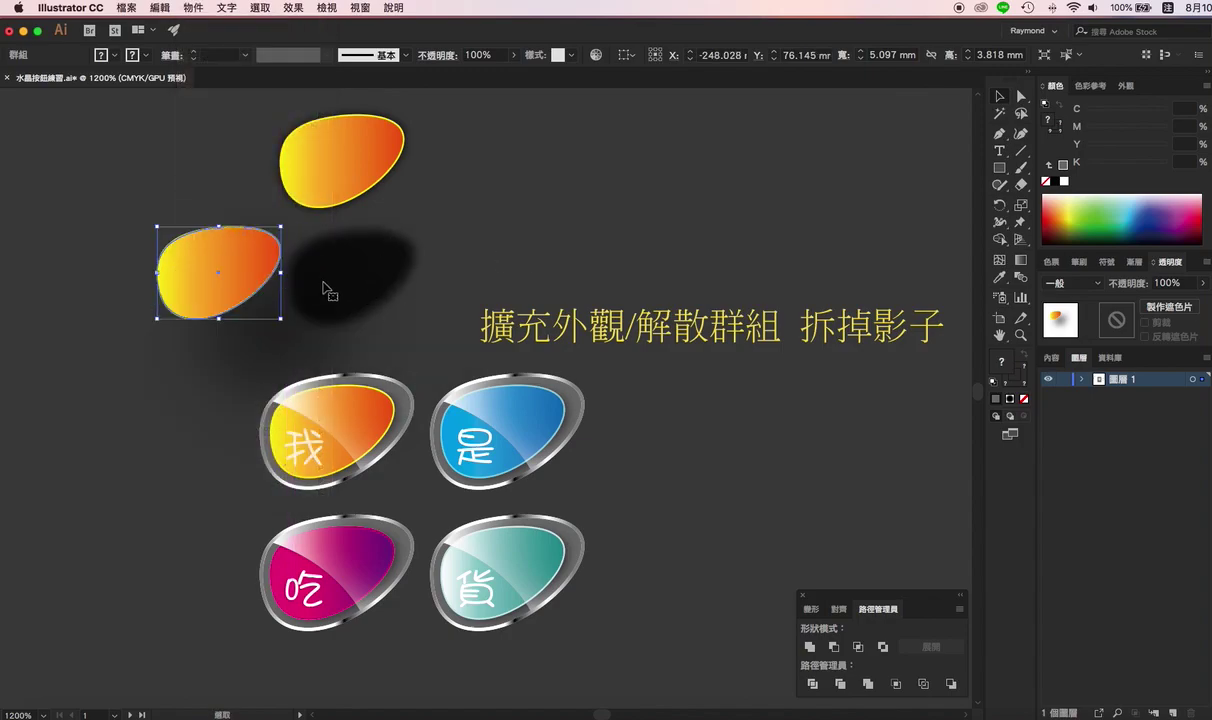
pyautogui.scroll(-5, 480, 305)
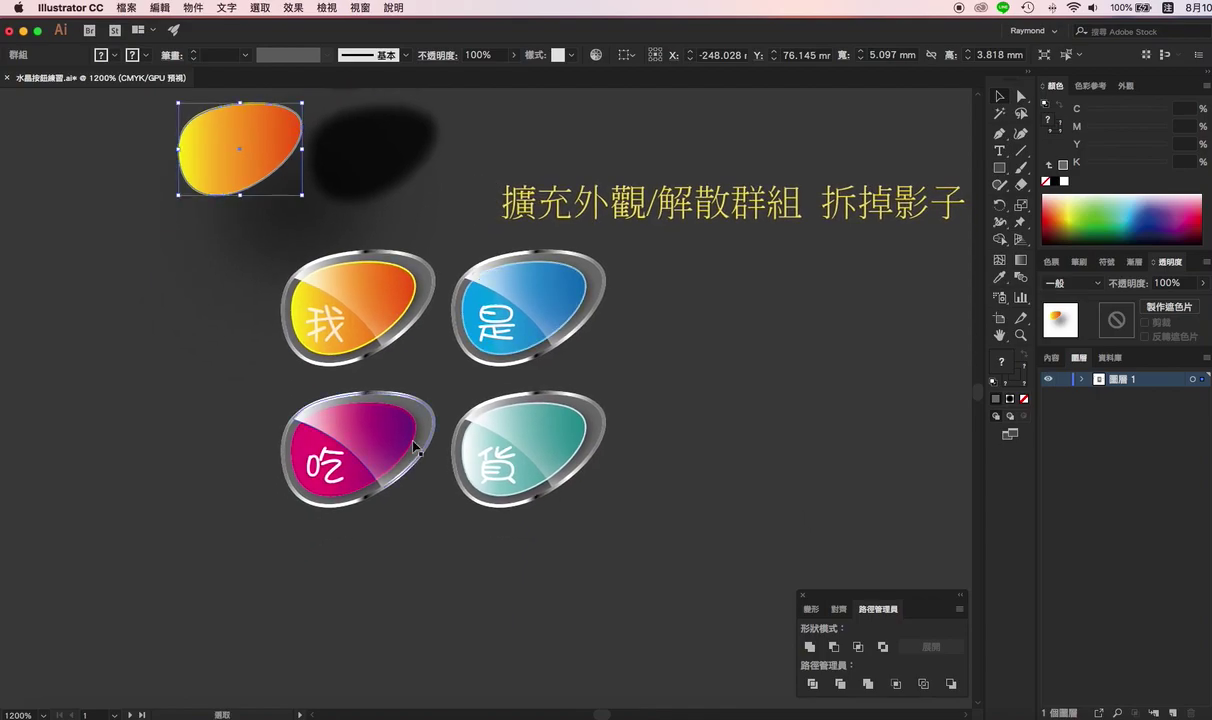
pyautogui.click(406, 549)
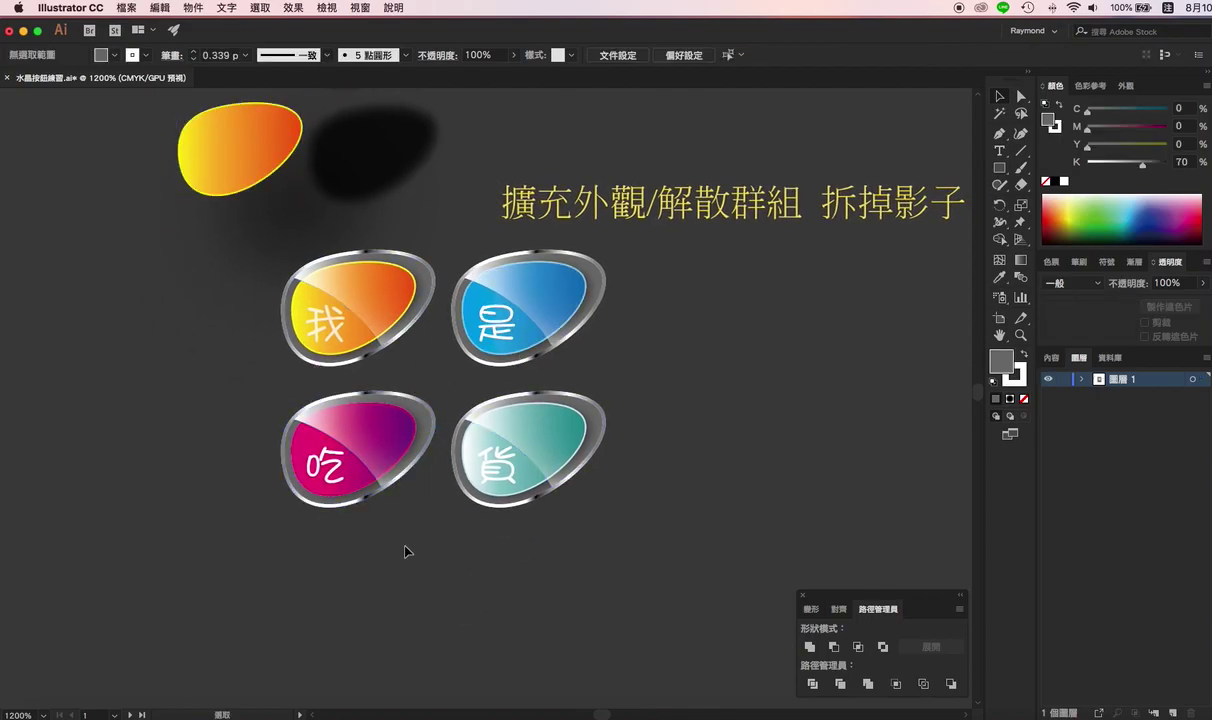